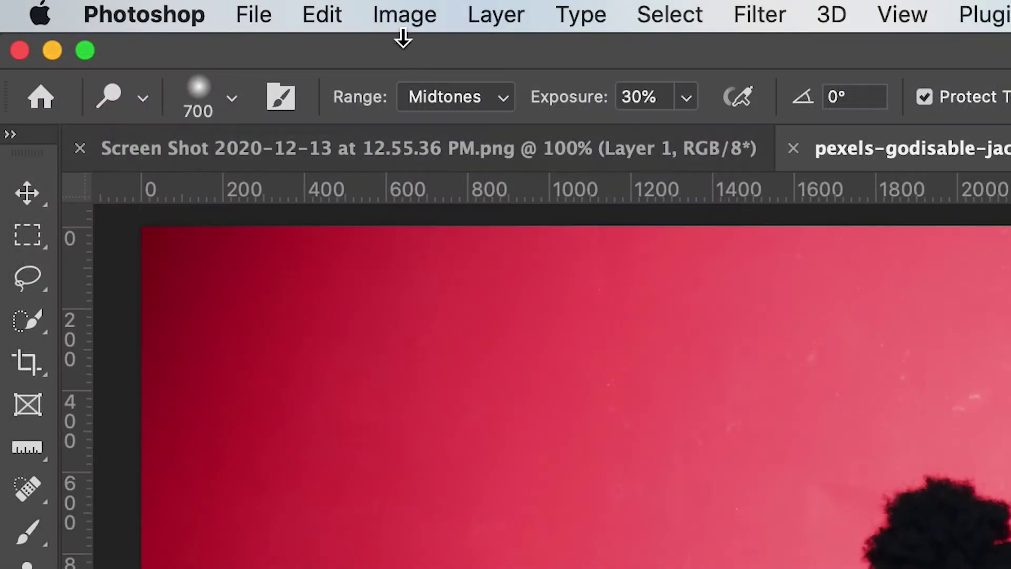
# Try various Vibrance and Saturation values in the Vibrance dialog, then cancel it
pyautogui.click(402, 15)
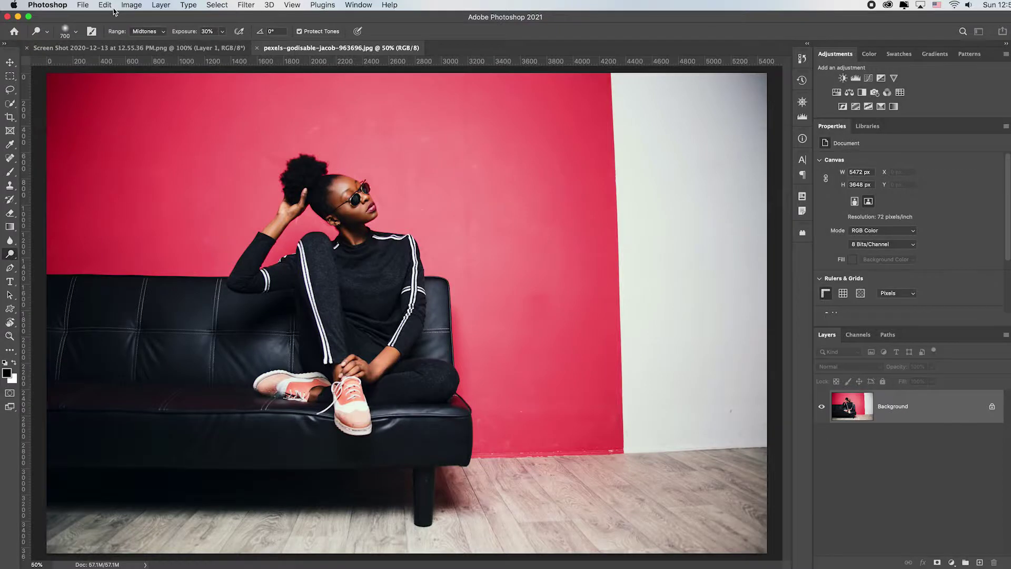
pyautogui.click(132, 4)
pyautogui.moveTo(149, 33)
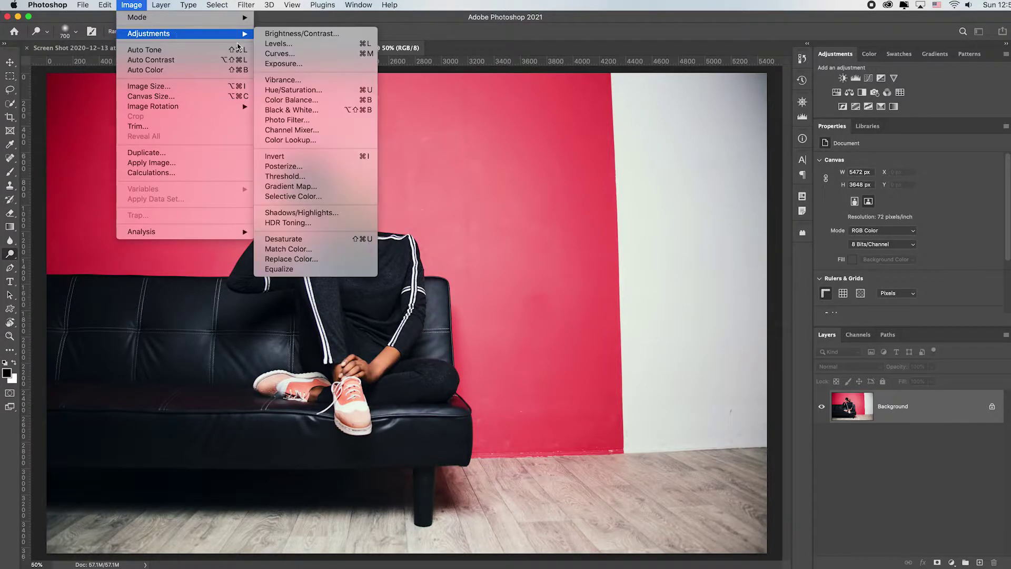
pyautogui.click(294, 82)
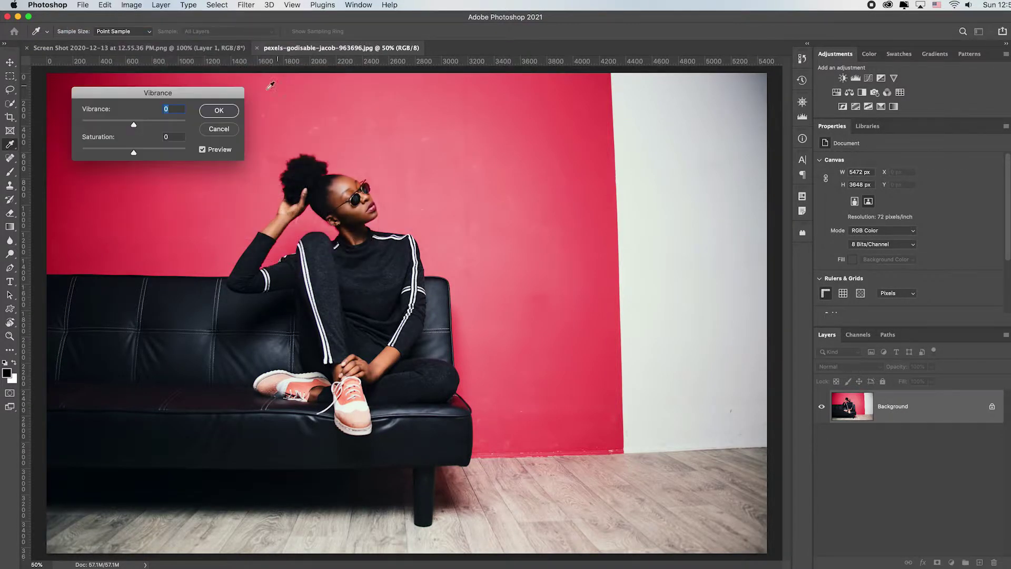
pyautogui.moveTo(133, 125); pyautogui.dragTo(187, 125)
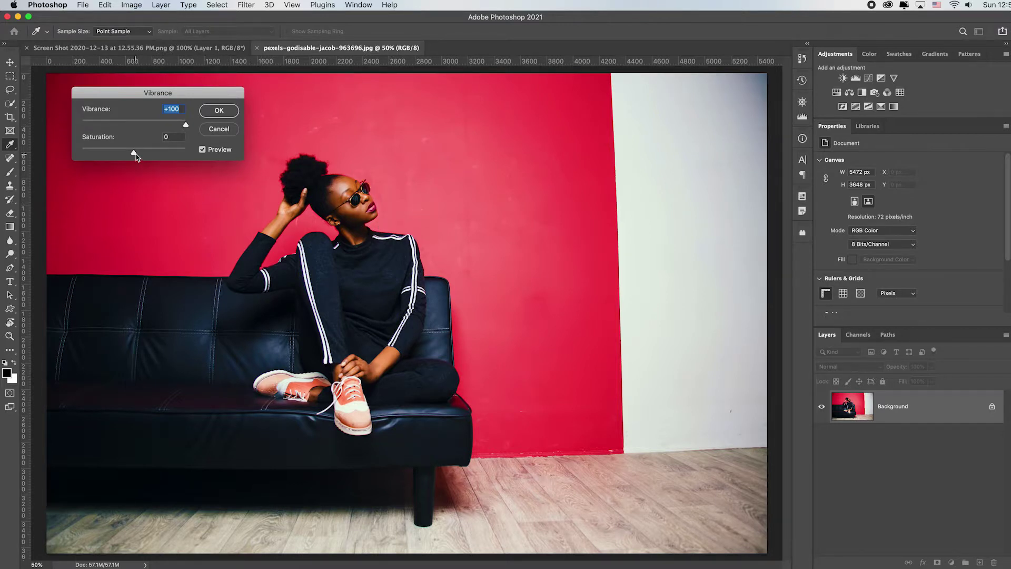
pyautogui.moveTo(133, 152); pyautogui.dragTo(186, 153)
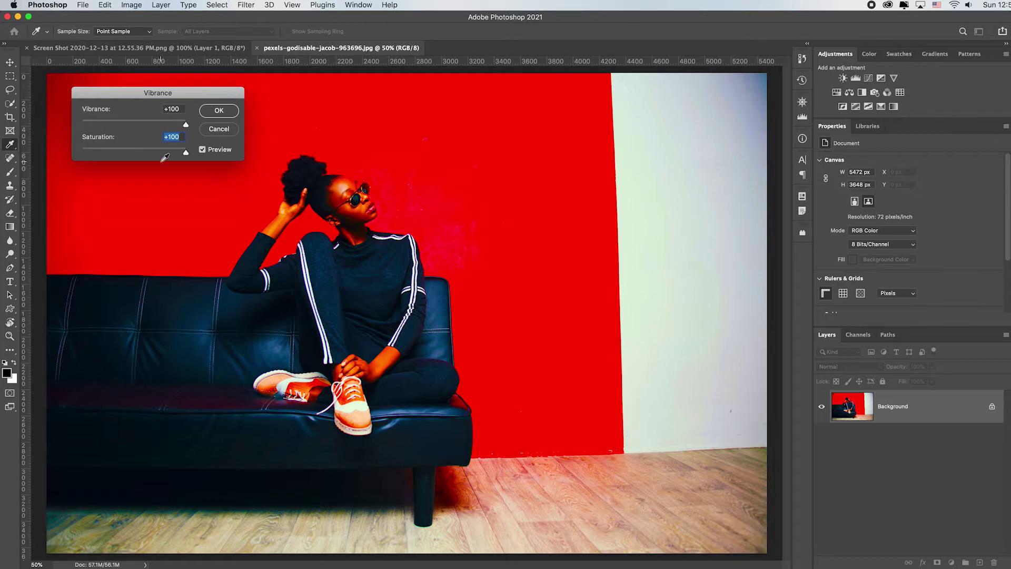
pyautogui.moveTo(185, 151); pyautogui.dragTo(147, 152)
pyautogui.click(202, 150)
pyautogui.click(202, 149)
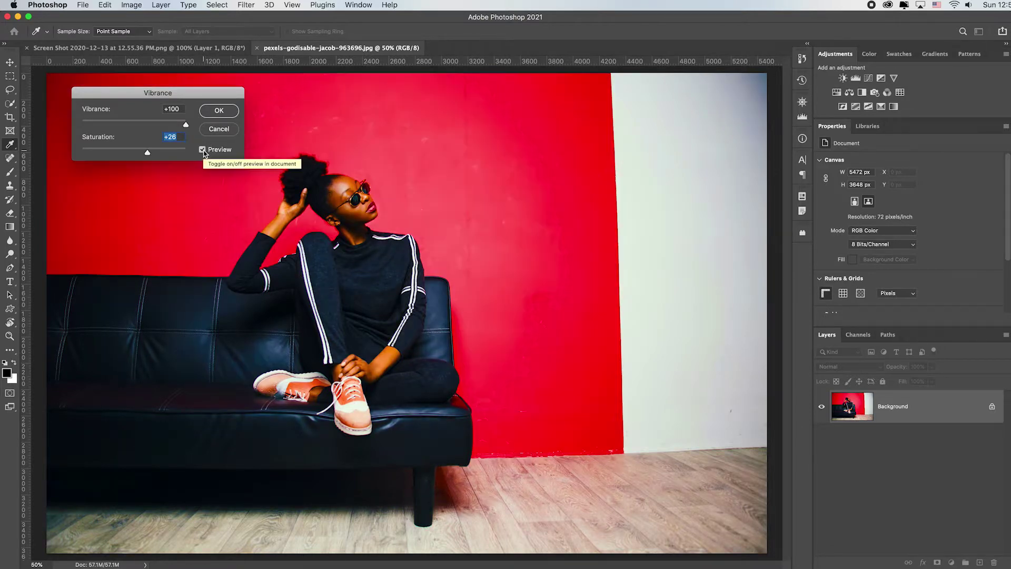
pyautogui.moveTo(147, 152); pyautogui.dragTo(130, 155)
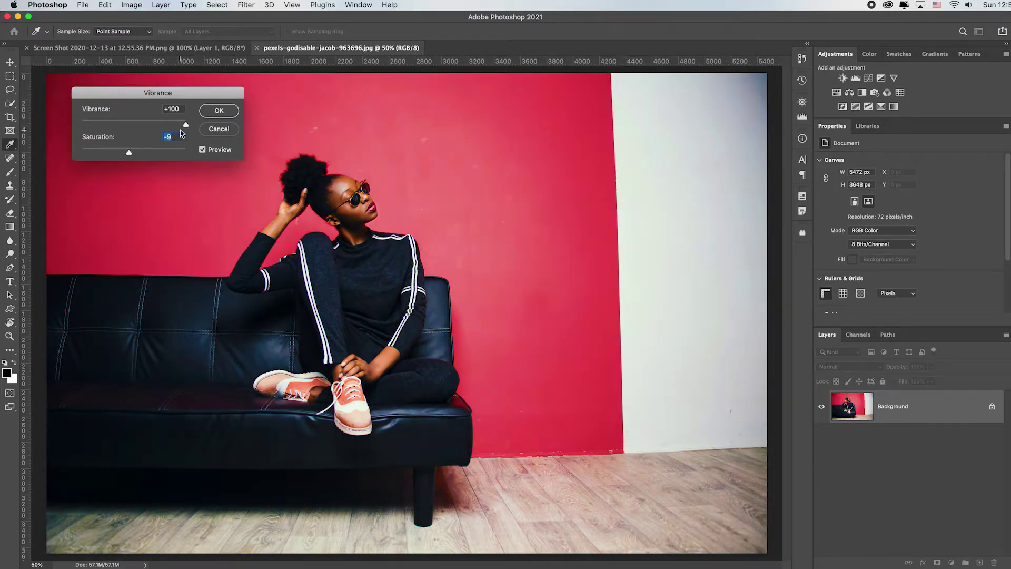
pyautogui.moveTo(186, 125)
pyautogui.mouseDown()
pyautogui.moveTo(131, 124)
pyautogui.moveTo(186, 152)
pyautogui.mouseUp()
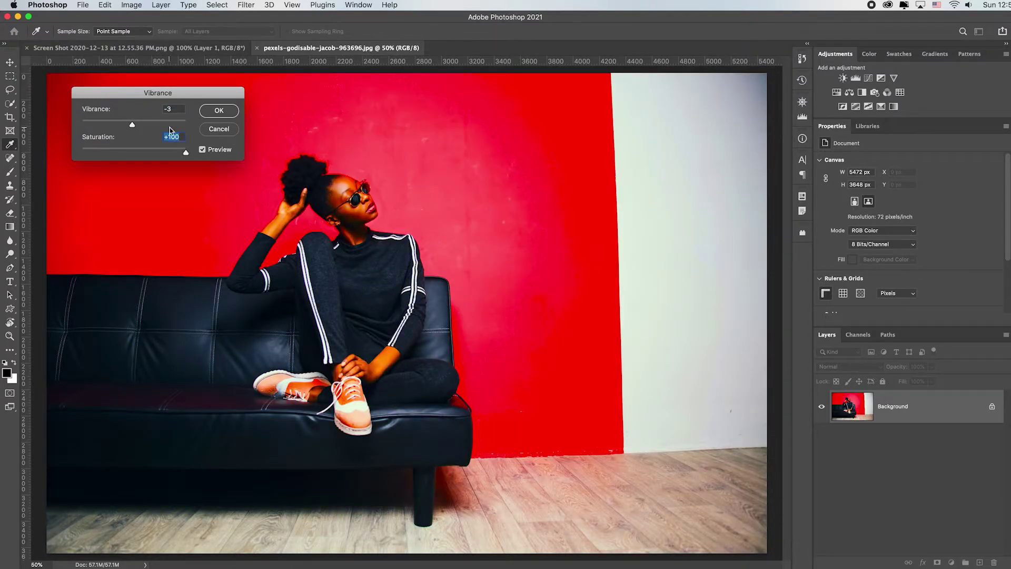
pyautogui.moveTo(185, 152)
pyautogui.mouseDown()
pyautogui.moveTo(136, 152)
pyautogui.moveTo(162, 124)
pyautogui.moveTo(182, 125)
pyautogui.mouseUp()
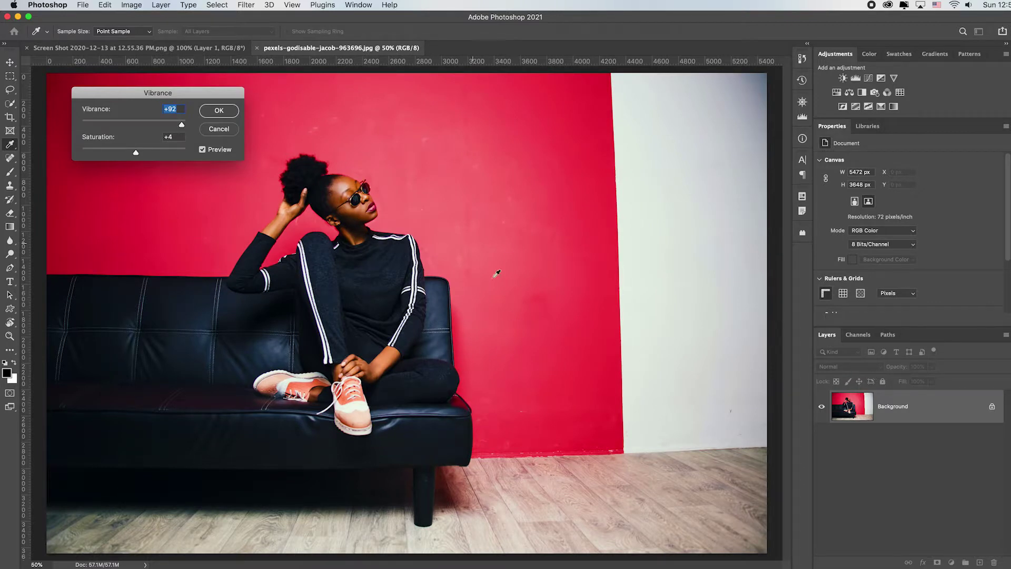
pyautogui.click(220, 111)
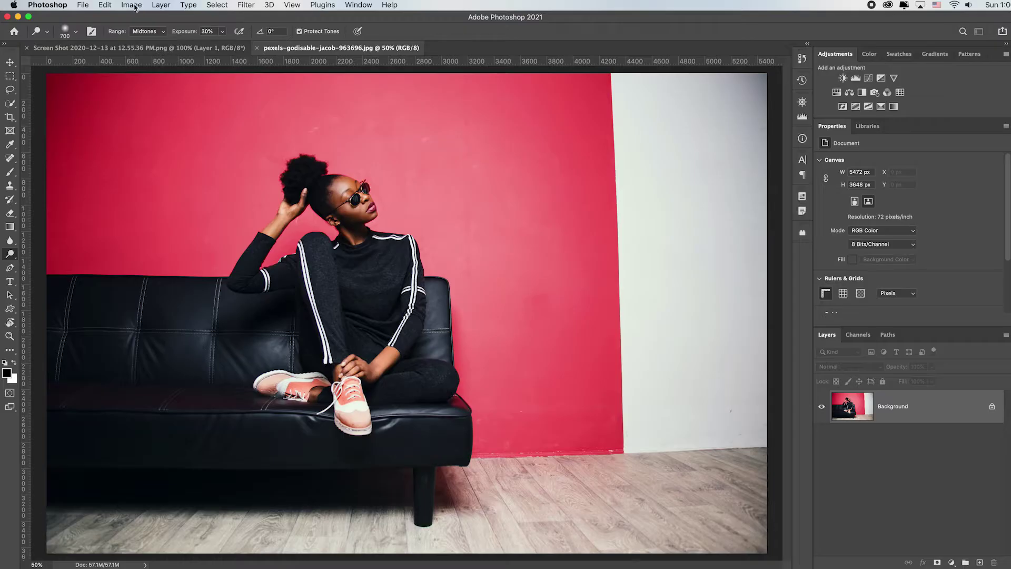
# Preview hue shifts in the Hue/Saturation dialog, then cancel without applying
pyautogui.click(132, 7)
pyautogui.moveTo(149, 34)
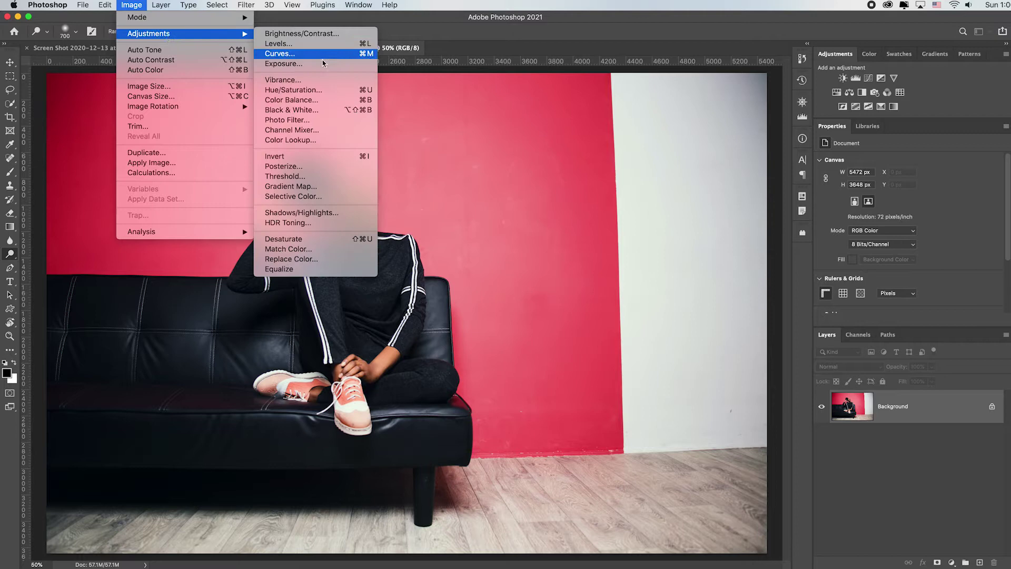
pyautogui.click(293, 90)
pyautogui.moveTo(690, 184); pyautogui.dragTo(582, 95)
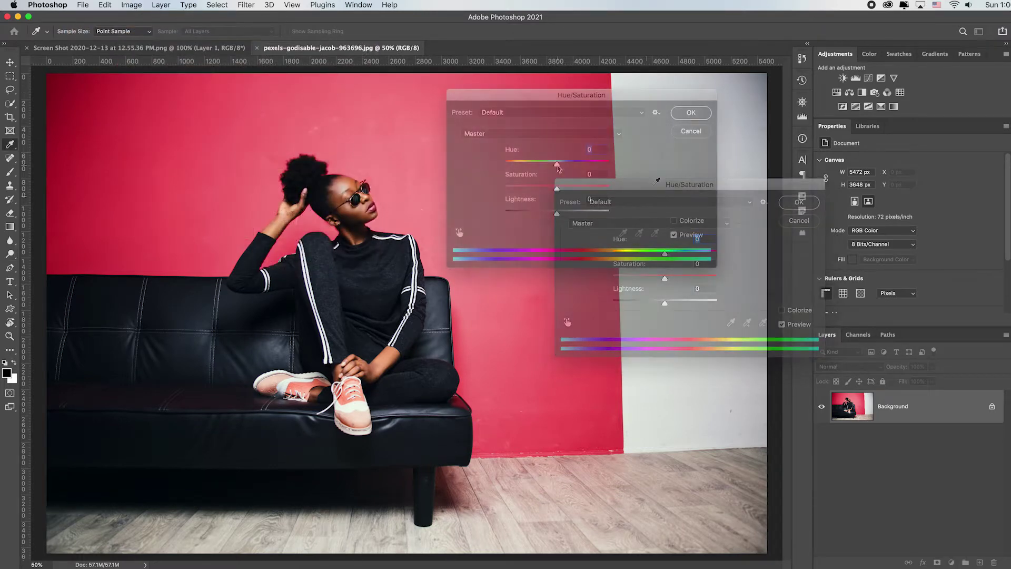
pyautogui.moveTo(556, 163)
pyautogui.mouseDown()
pyautogui.moveTo(509, 165)
pyautogui.moveTo(611, 166)
pyautogui.mouseUp()
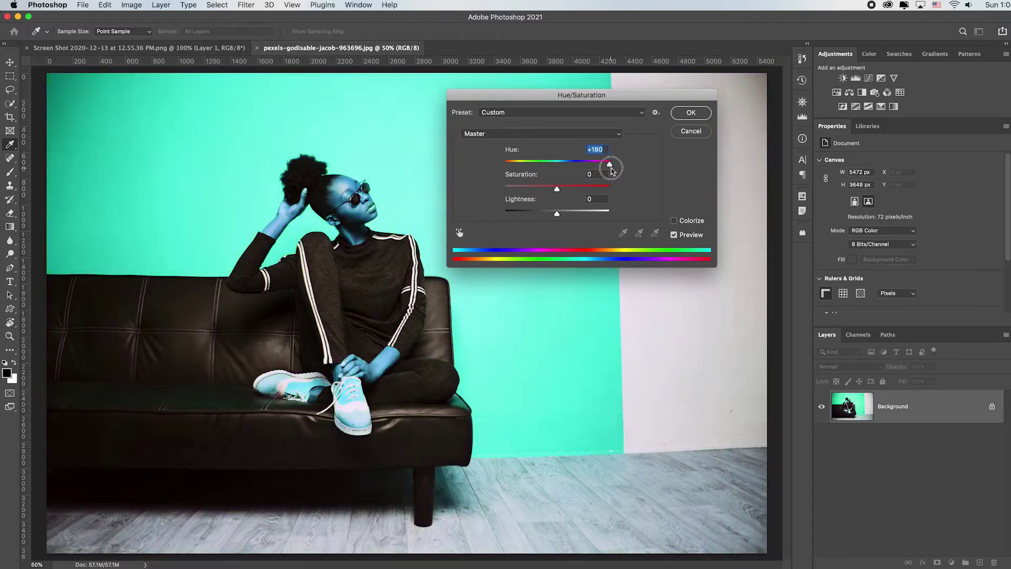
pyautogui.moveTo(610, 166)
pyautogui.mouseDown()
pyautogui.moveTo(514, 166)
pyautogui.moveTo(520, 190)
pyautogui.moveTo(573, 191)
pyautogui.moveTo(575, 214)
pyautogui.moveTo(520, 215)
pyautogui.moveTo(552, 217)
pyautogui.mouseUp()
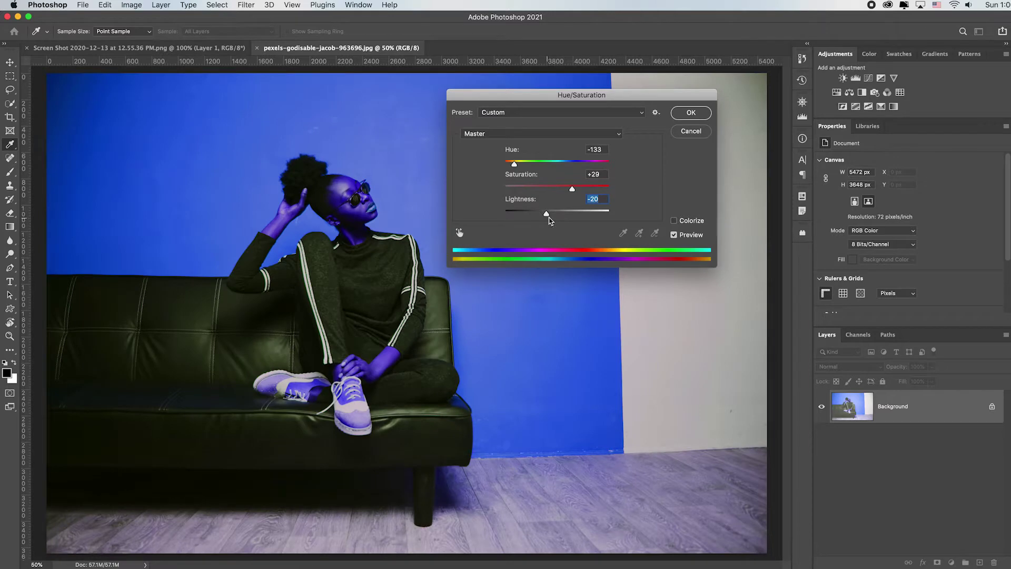
pyautogui.click(691, 131)
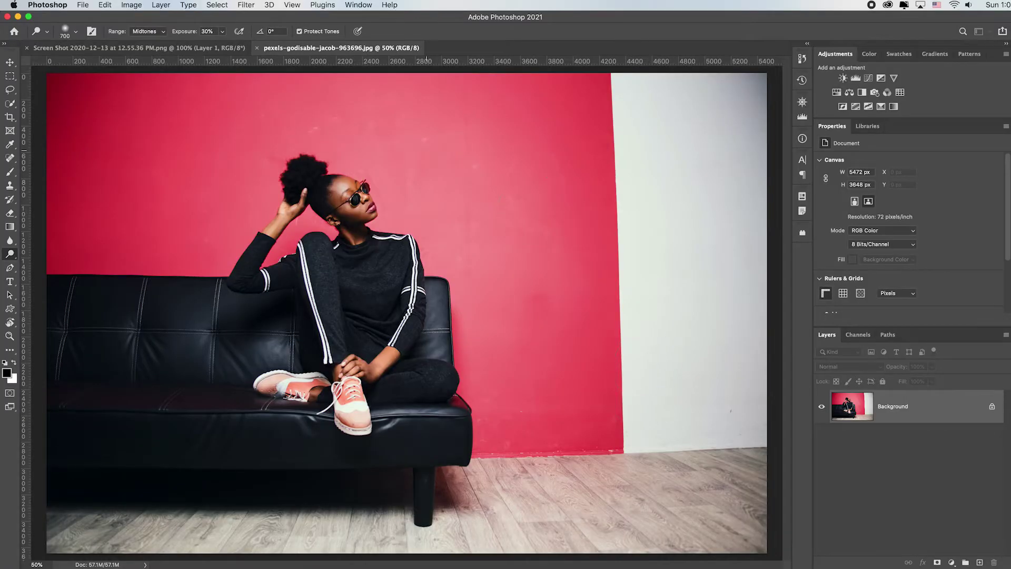
# Choose the Crop tool with a 1:1 square ratio and shrink the box around the model
pyautogui.click(11, 117)
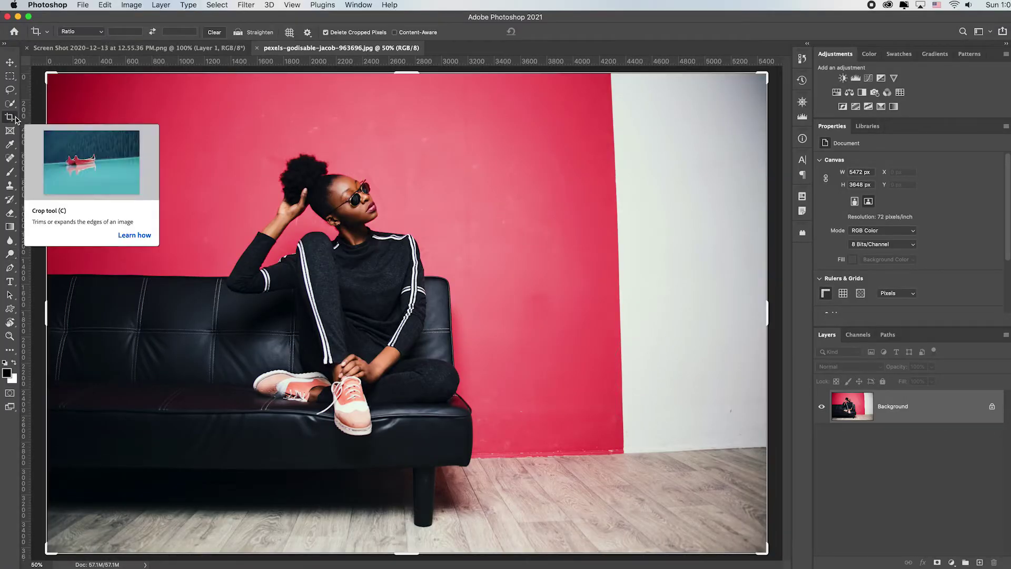
pyautogui.click(81, 32)
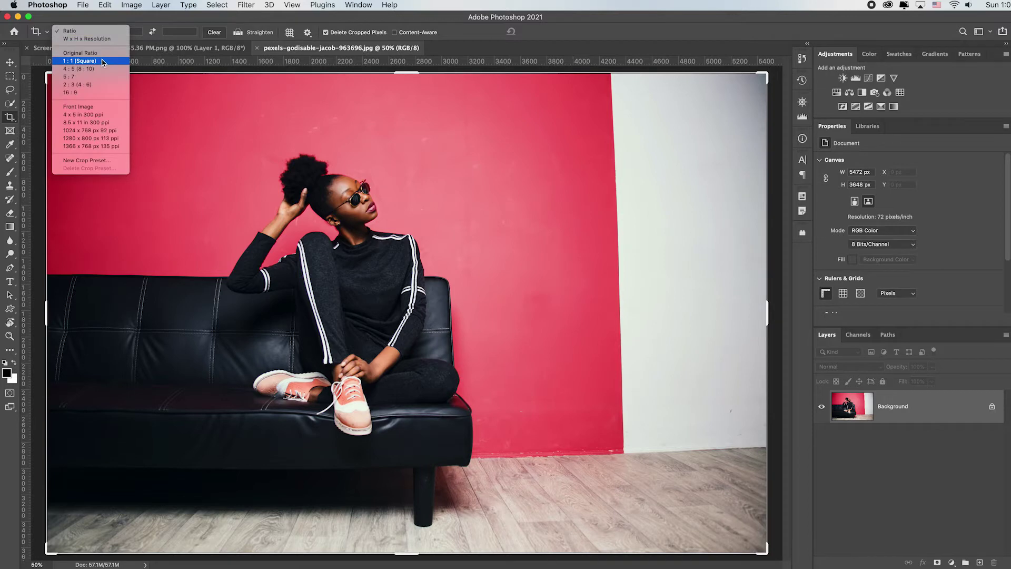
pyautogui.click(80, 61)
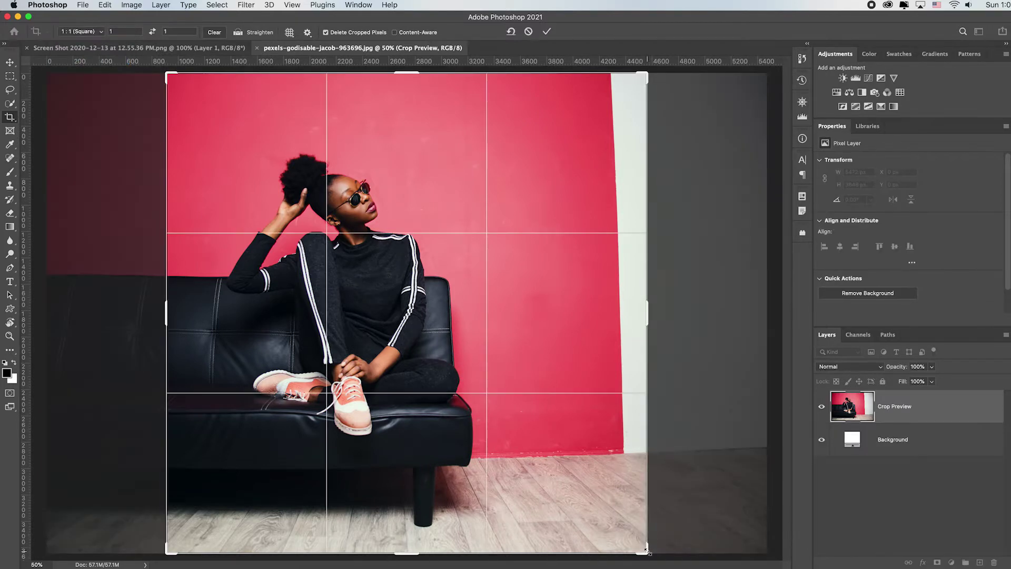
pyautogui.moveTo(644, 530)
pyautogui.mouseDown()
pyautogui.moveTo(646, 549)
pyautogui.moveTo(596, 501)
pyautogui.moveTo(606, 520)
pyautogui.moveTo(571, 505)
pyautogui.mouseUp()
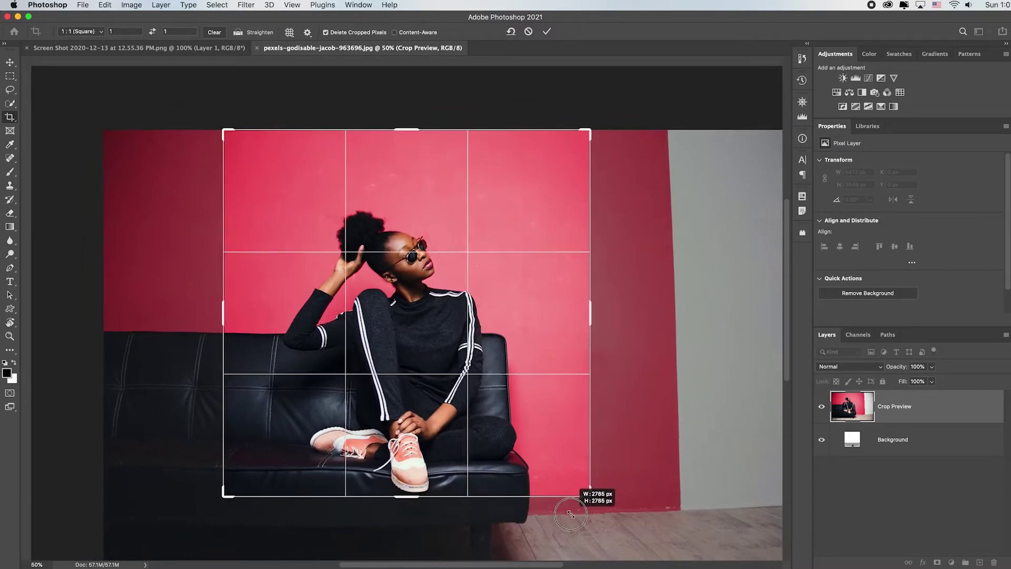
pyautogui.moveTo(570, 504); pyautogui.dragTo(569, 512)
# Reposition and tighten the square crop so the model sits centred
pyautogui.moveTo(415, 387)
pyautogui.mouseDown()
pyautogui.moveTo(452, 330)
pyautogui.moveTo(369, 342)
pyautogui.mouseUp()
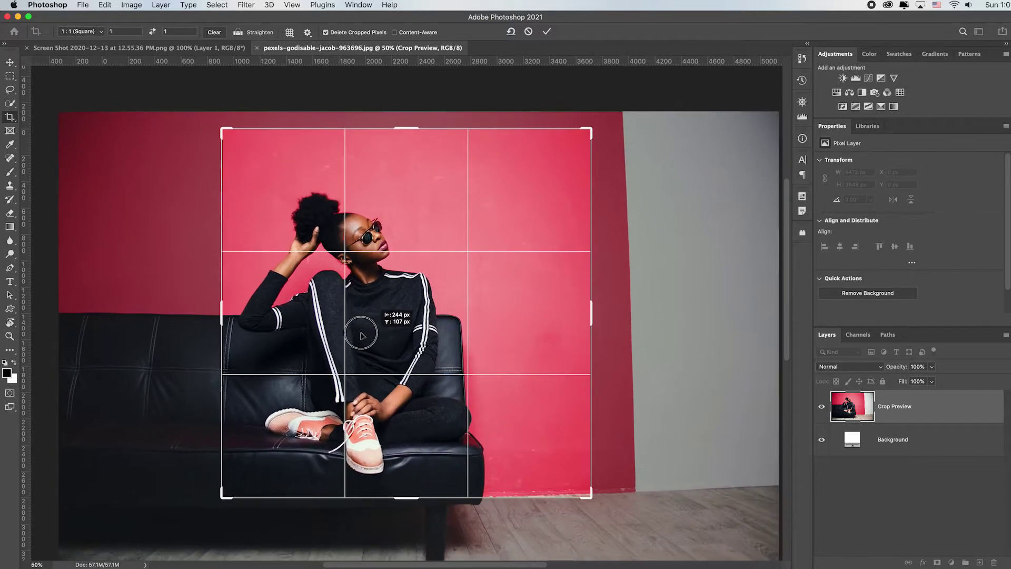
pyautogui.moveTo(368, 342)
pyautogui.mouseDown()
pyautogui.moveTo(335, 339)
pyautogui.moveTo(367, 343)
pyautogui.mouseUp()
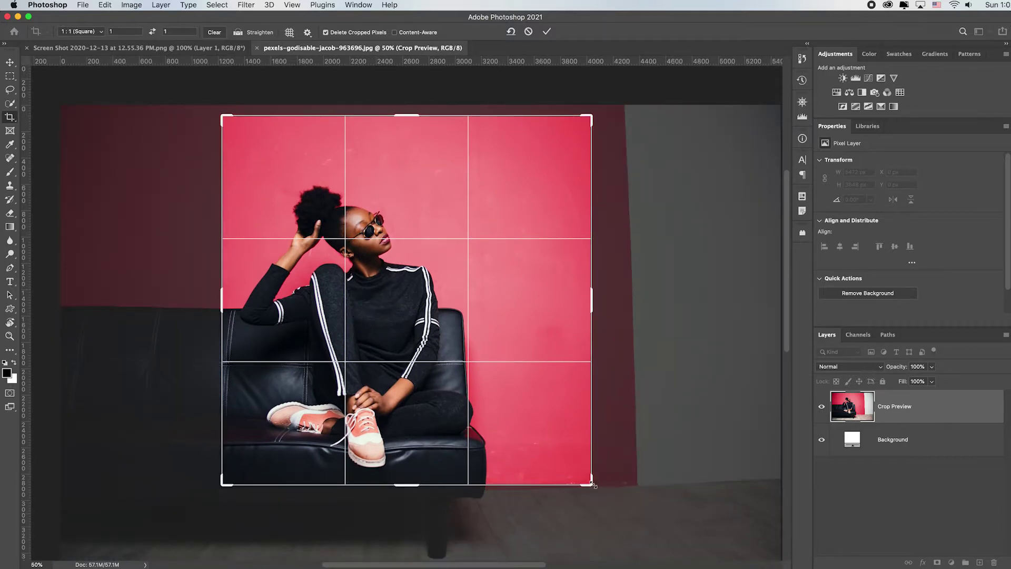
pyautogui.moveTo(593, 482); pyautogui.dragTo(589, 478)
pyautogui.moveTo(457, 427); pyautogui.dragTo(459, 417)
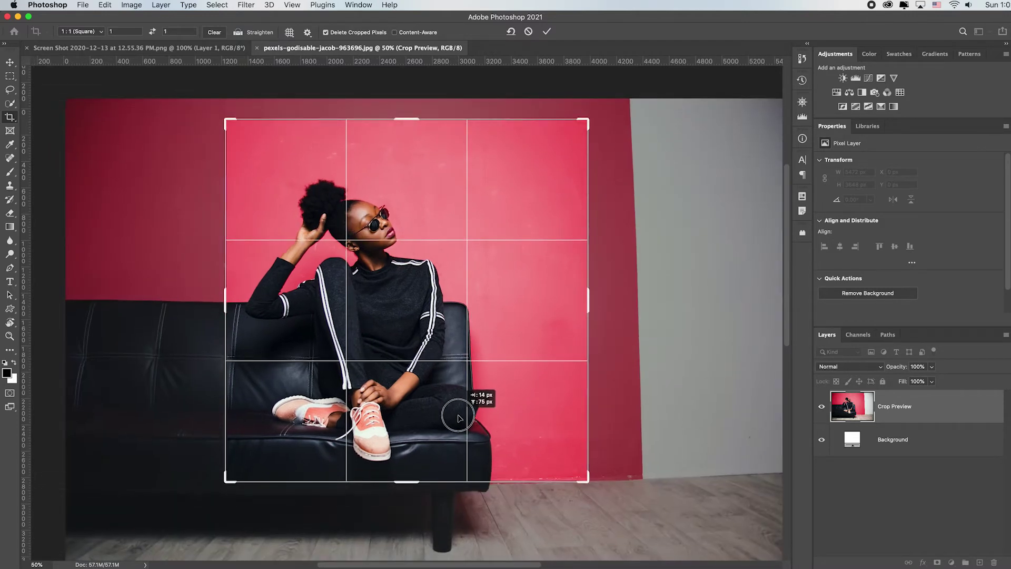
pyautogui.moveTo(459, 417); pyautogui.dragTo(459, 419)
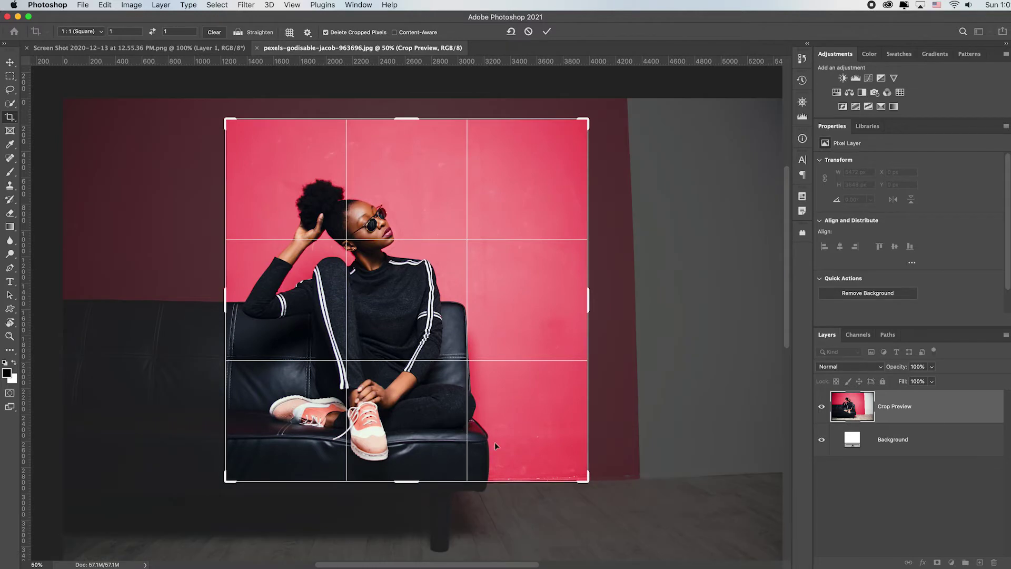
# Apply the square crop, fit it to the window, and add a Vibrance layer at +100
pyautogui.press('Return')
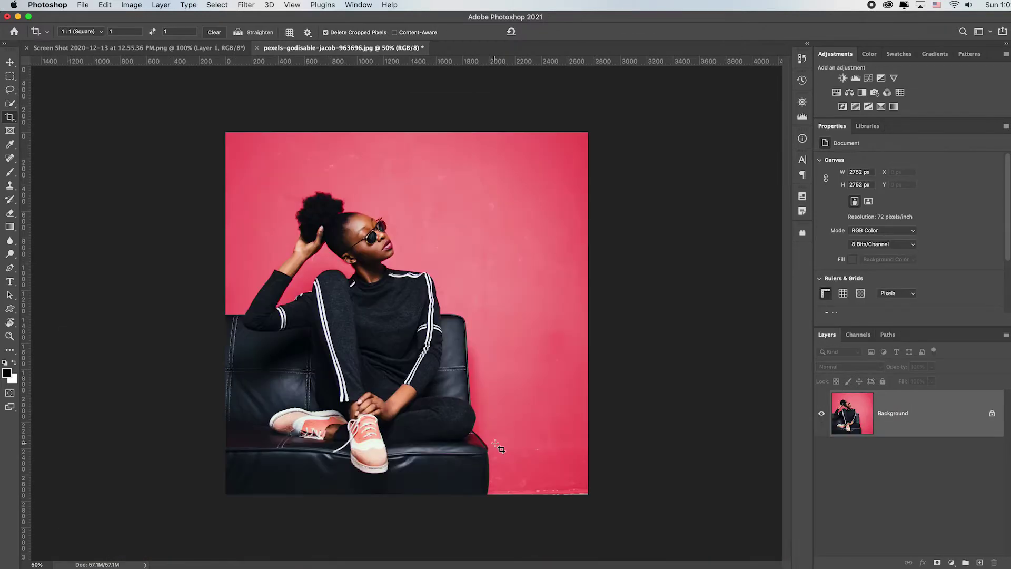
pyautogui.press('super+0')
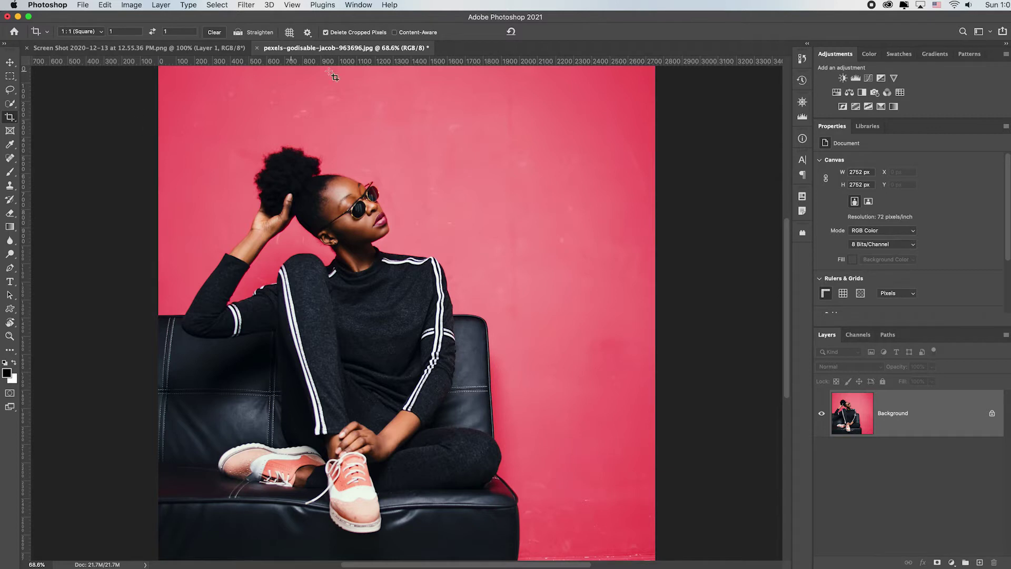
pyautogui.click(895, 78)
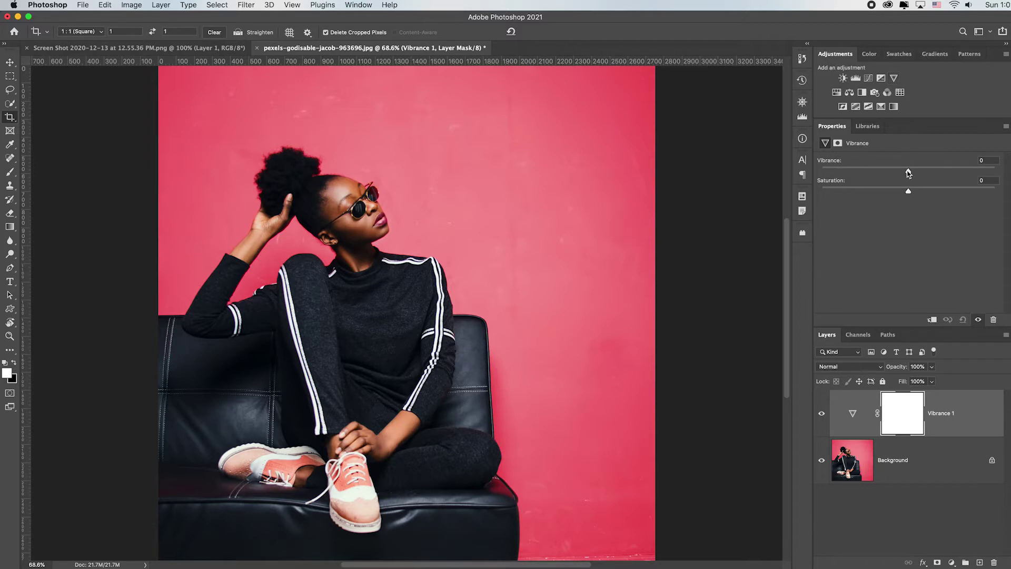
pyautogui.moveTo(909, 172); pyautogui.dragTo(1003, 176)
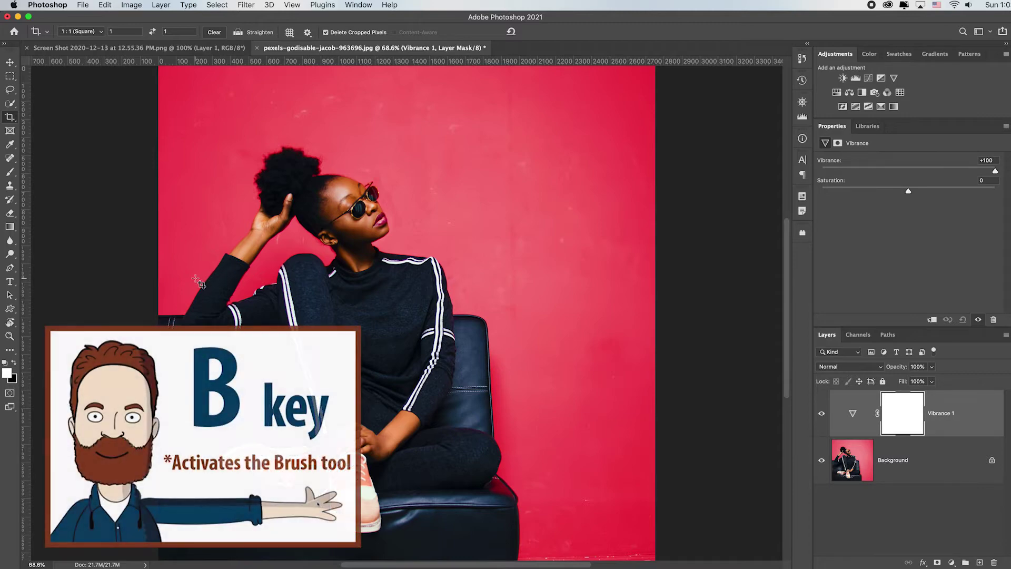
# Set up a black Brush at about 50% opacity and adjust its size
pyautogui.press('b')
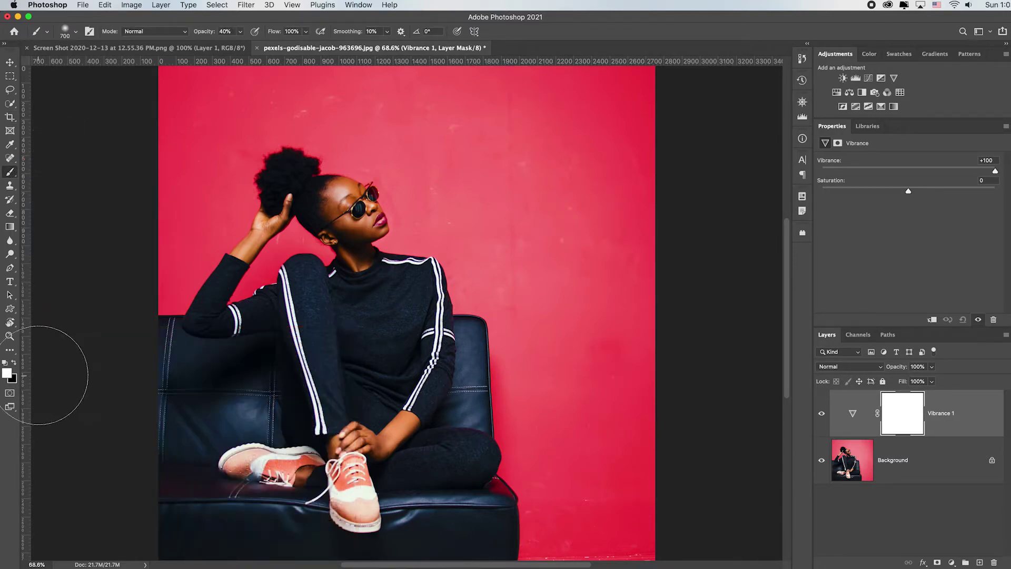
pyautogui.press('d')
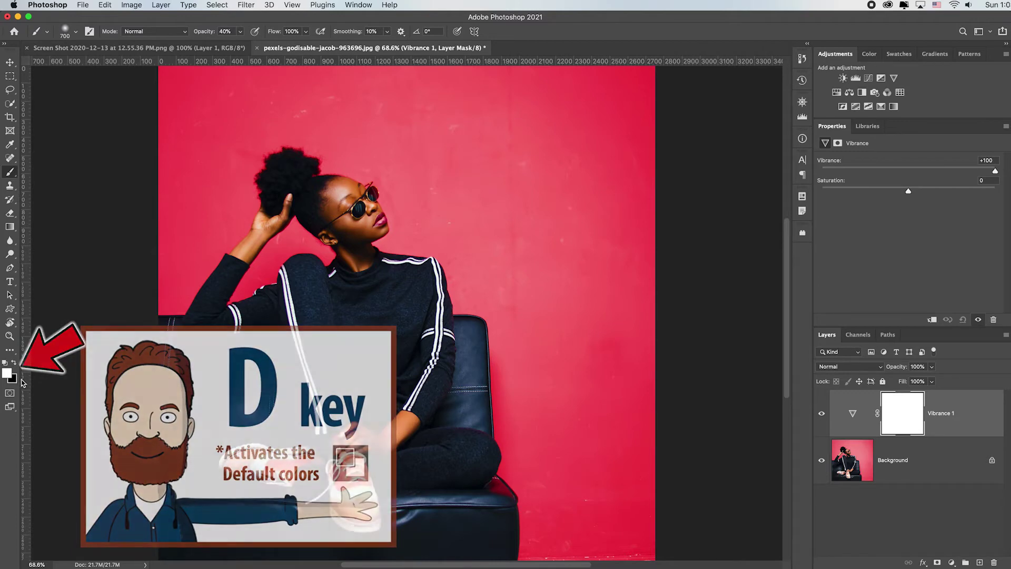
pyautogui.press('x')
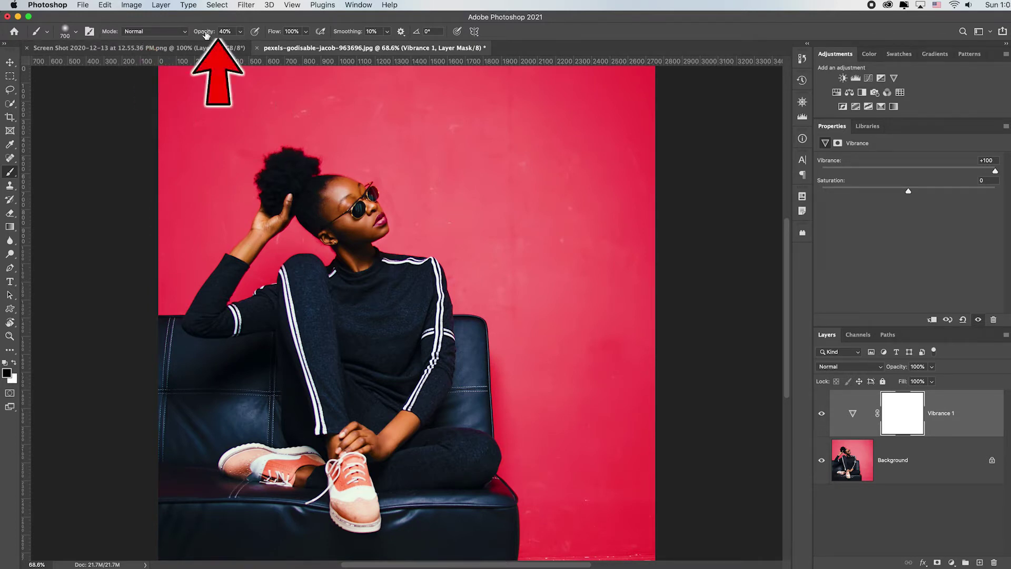
pyautogui.press('0')
pyautogui.moveTo(210, 35); pyautogui.dragTo(191, 34)
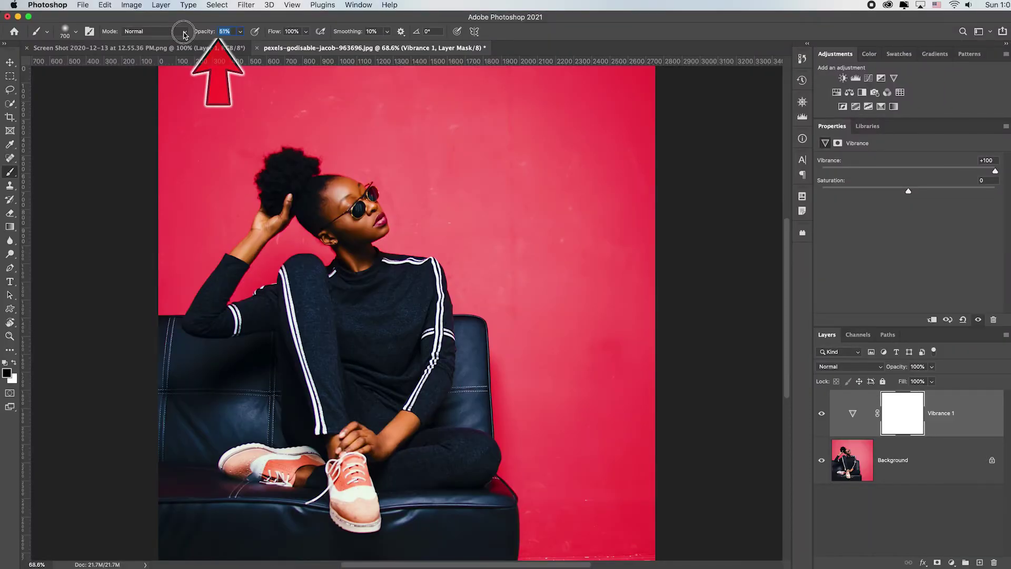
pyautogui.scroll(3, 395, 276)
pyautogui.press('[')
pyautogui.press('[')
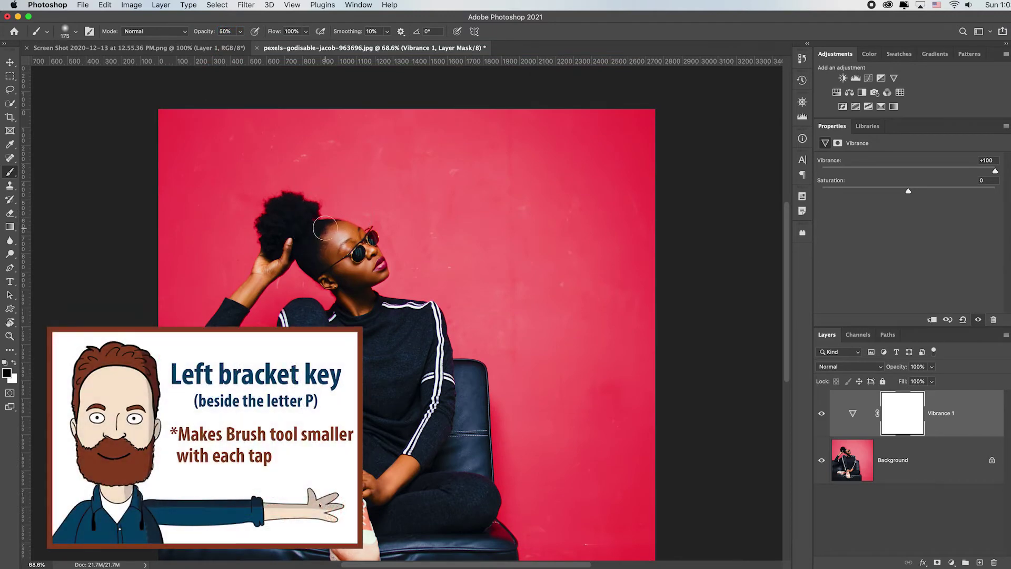
pyautogui.press(']')
pyautogui.press(']')
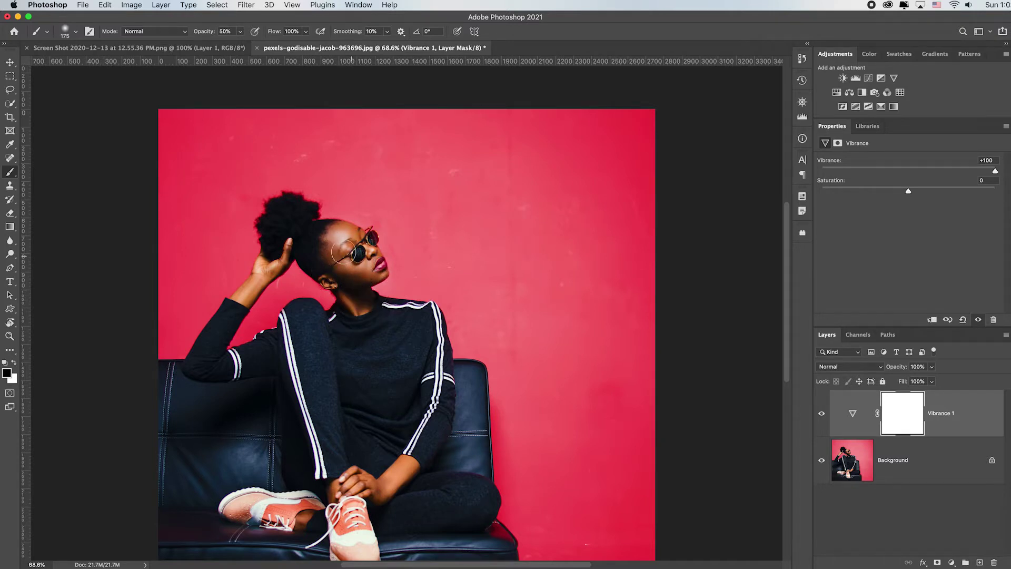
# Paint the Vibrance mask over the model's face, hands, arm and hair
pyautogui.moveTo(339, 252); pyautogui.dragTo(249, 298)
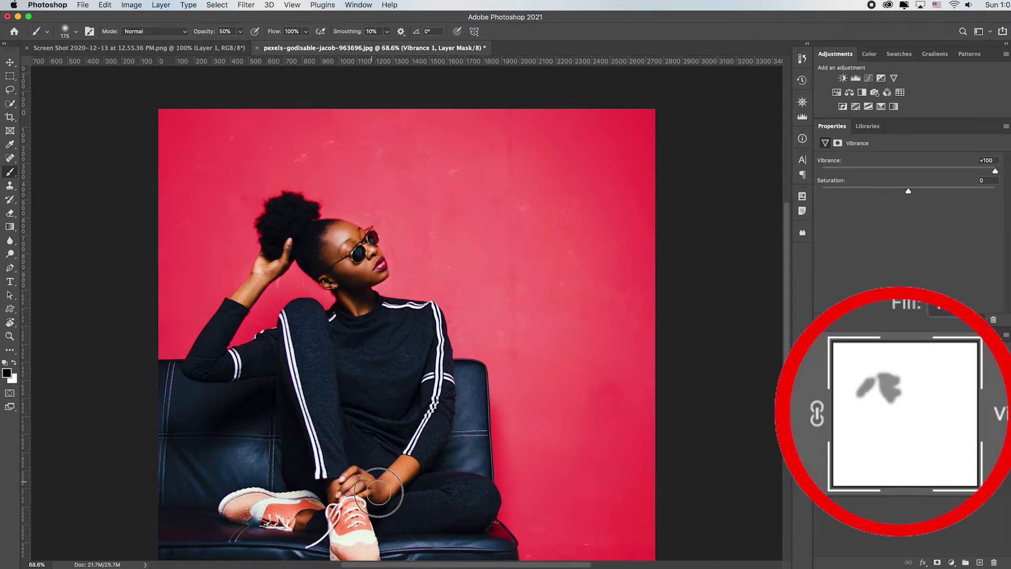
pyautogui.moveTo(328, 494); pyautogui.dragTo(410, 452)
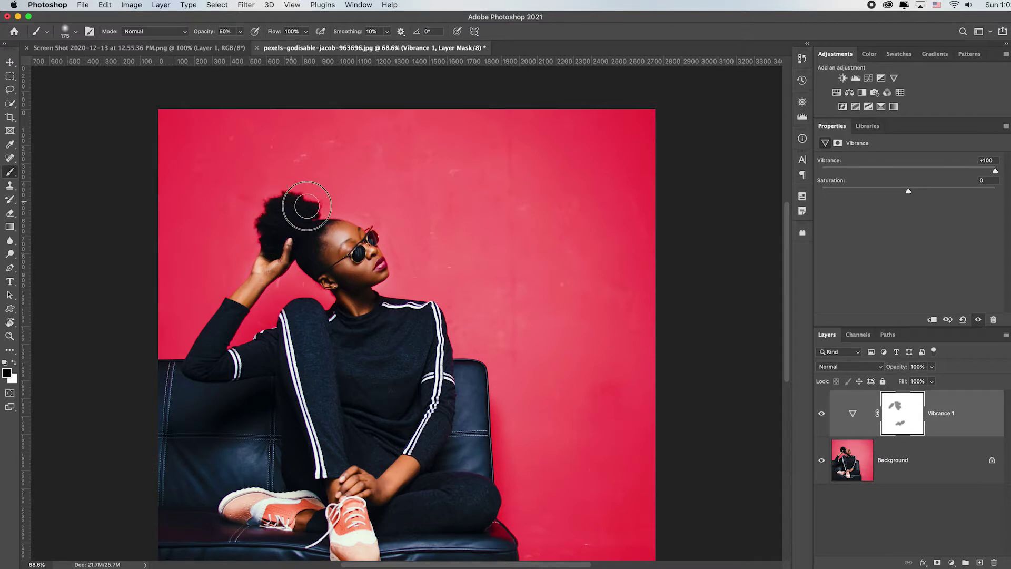
pyautogui.moveTo(263, 219); pyautogui.dragTo(293, 240)
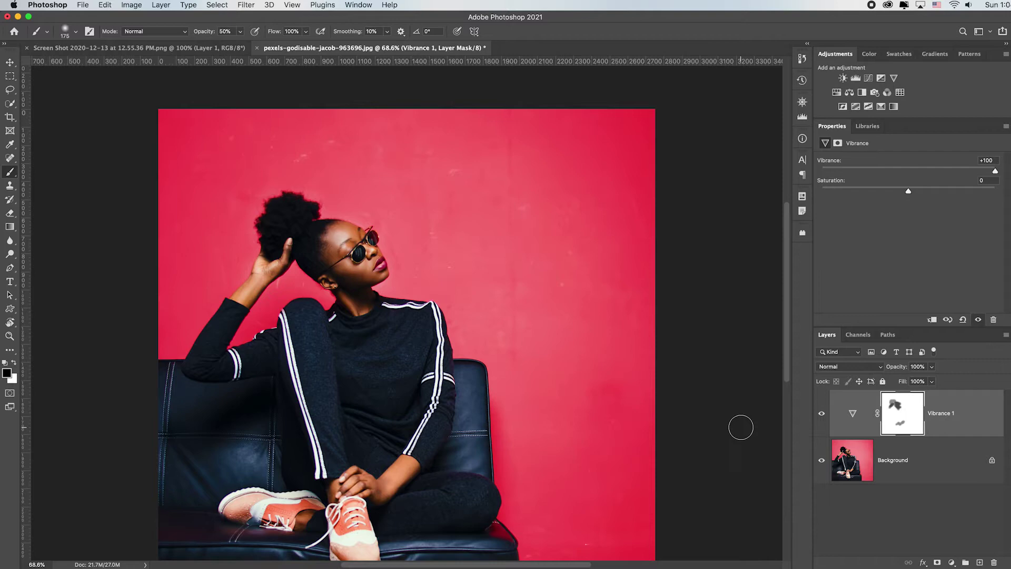
pyautogui.scroll(-2, 570, 357)
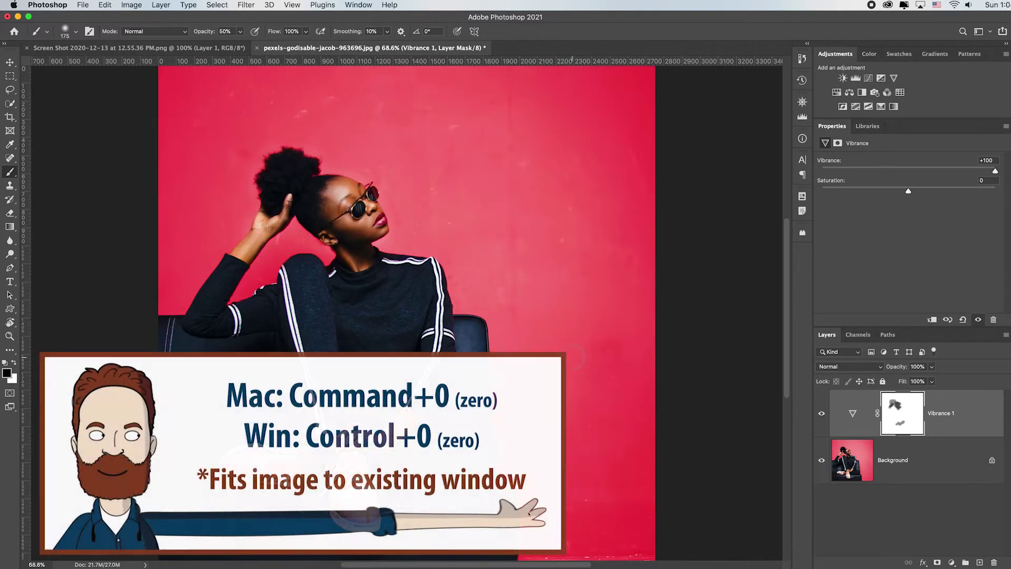
# Select the Background layer and duplicate it with Command+J
pyautogui.click(929, 474)
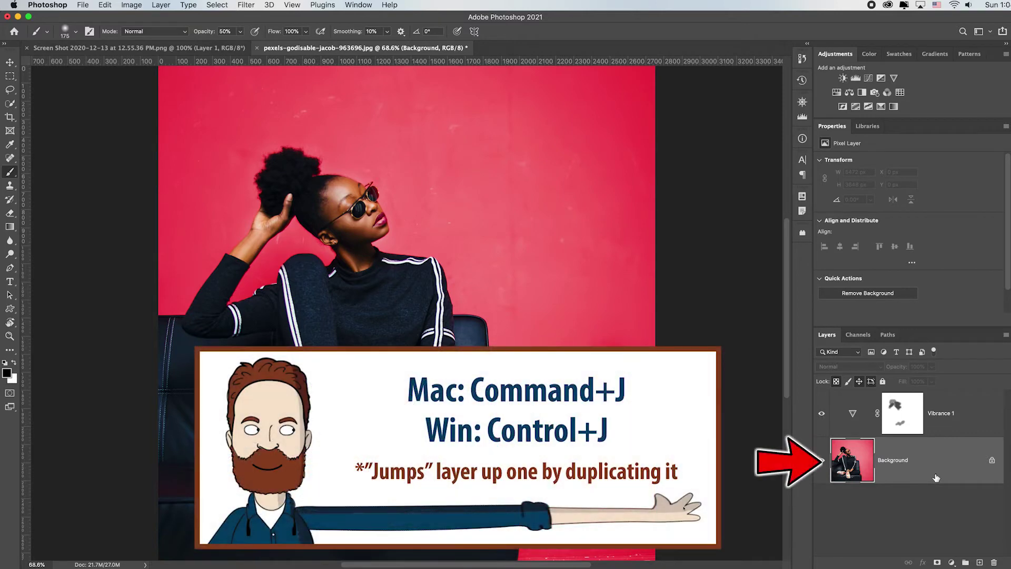
pyautogui.press('super+j')
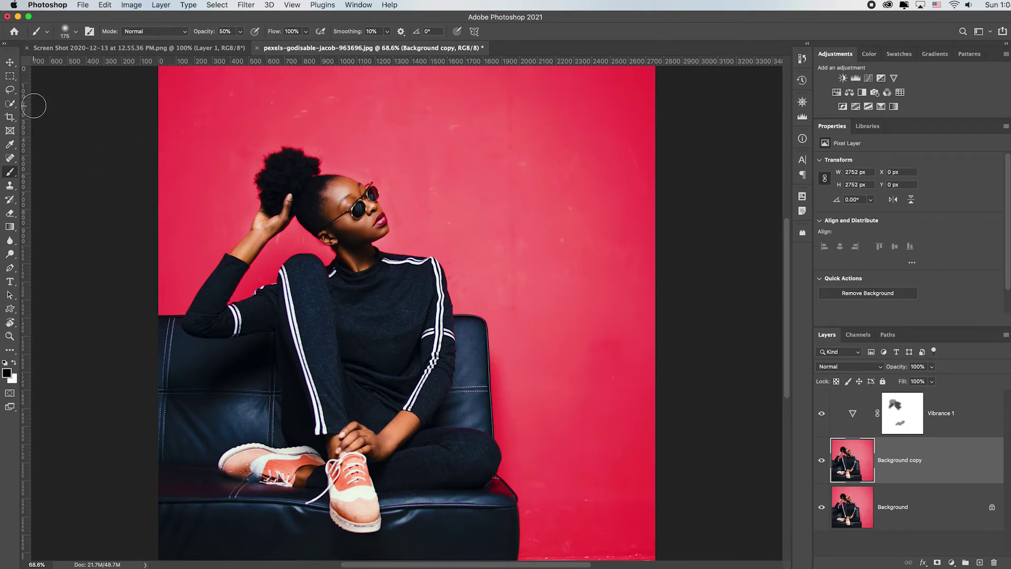
pyautogui.moveTo(11, 158)
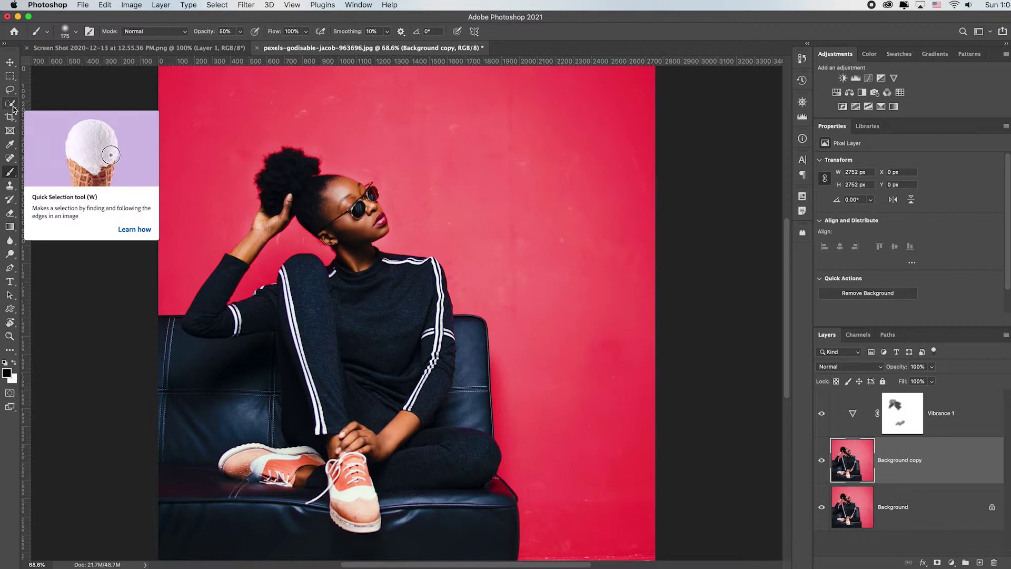
# Spot-heal three marks on the red wall, then pan around to inspect it
pyautogui.click(11, 160)
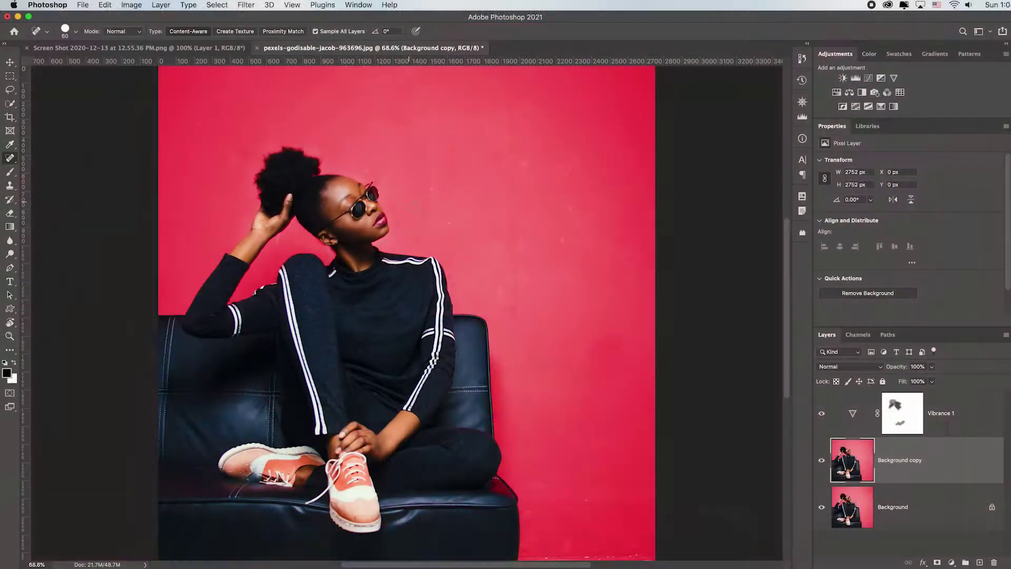
pyautogui.moveTo(437, 196); pyautogui.dragTo(430, 191)
pyautogui.moveTo(431, 228); pyautogui.dragTo(423, 231)
pyautogui.moveTo(545, 235); pyautogui.dragTo(561, 242)
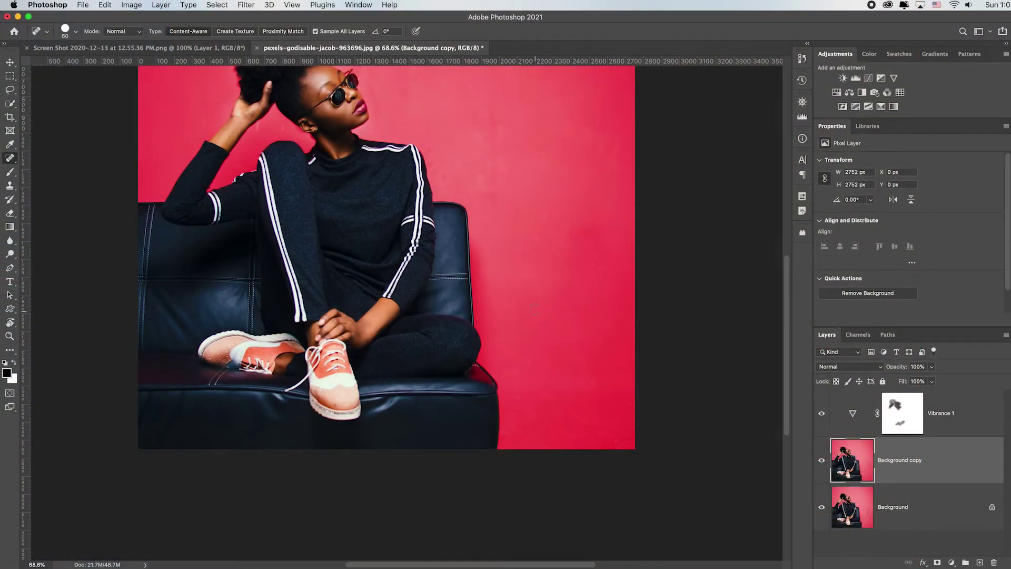
pyautogui.press('space')
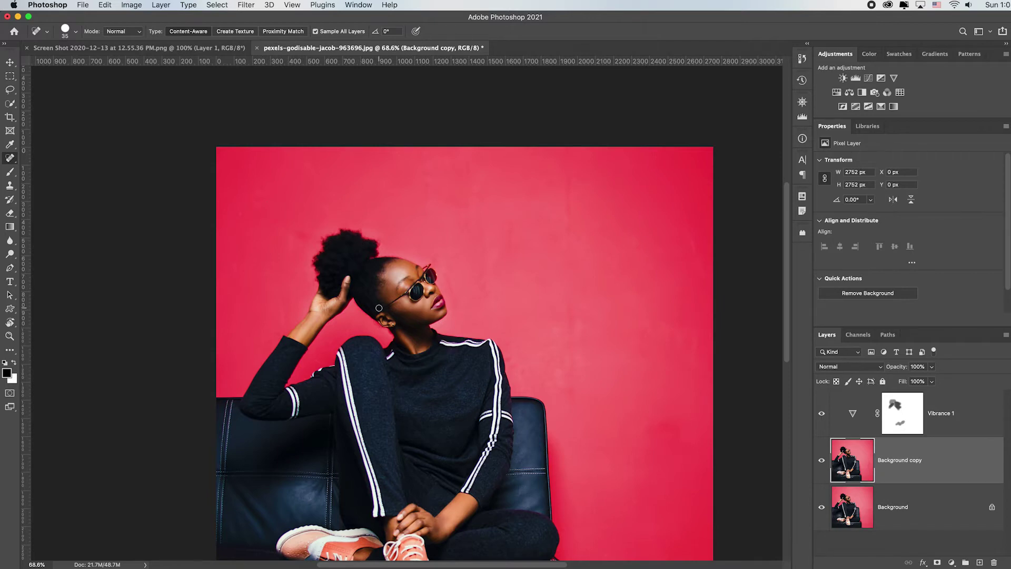
pyautogui.scroll(-3, 379, 308)
pyautogui.scroll(-3, 378, 307)
pyautogui.scroll(-2, 374, 305)
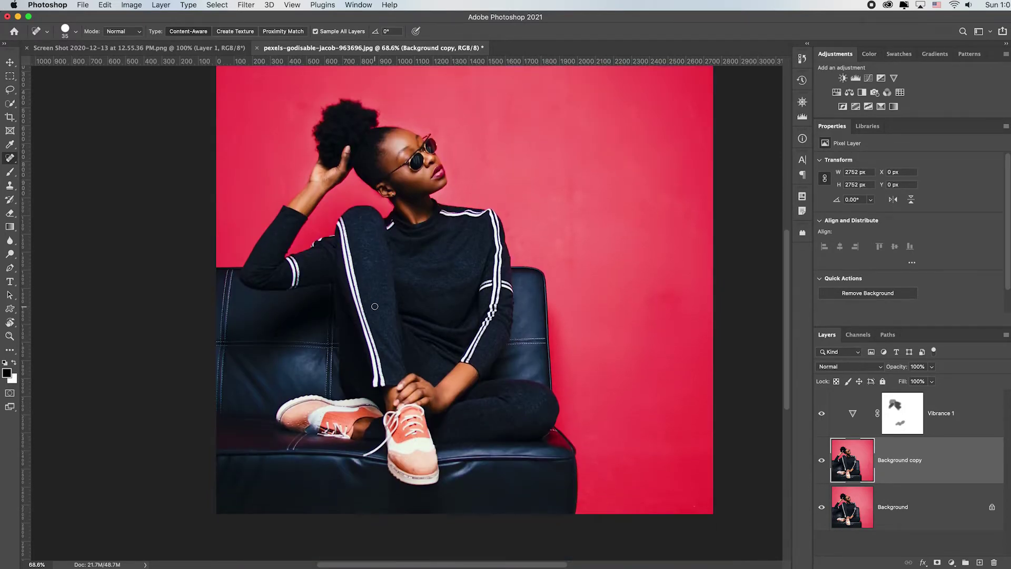
pyautogui.scroll(3, 374, 306)
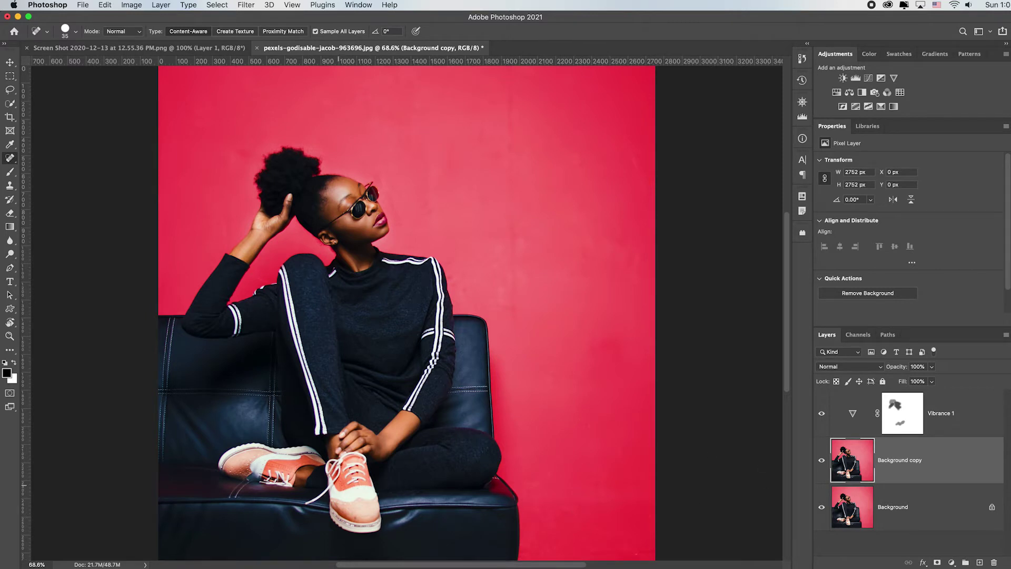
# Open Color Range and sample several tones across both shoes
pyautogui.click(217, 5)
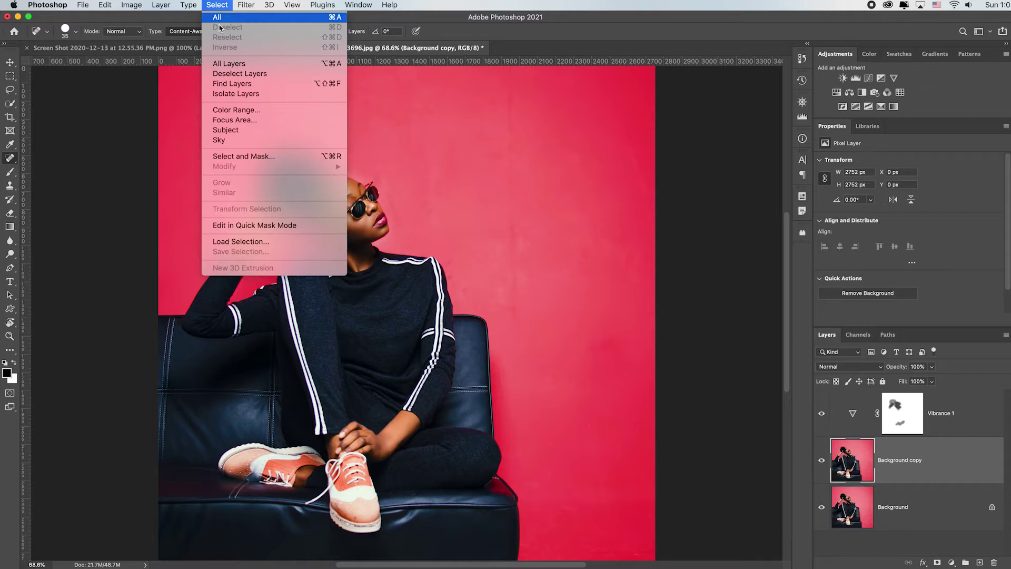
pyautogui.click(296, 111)
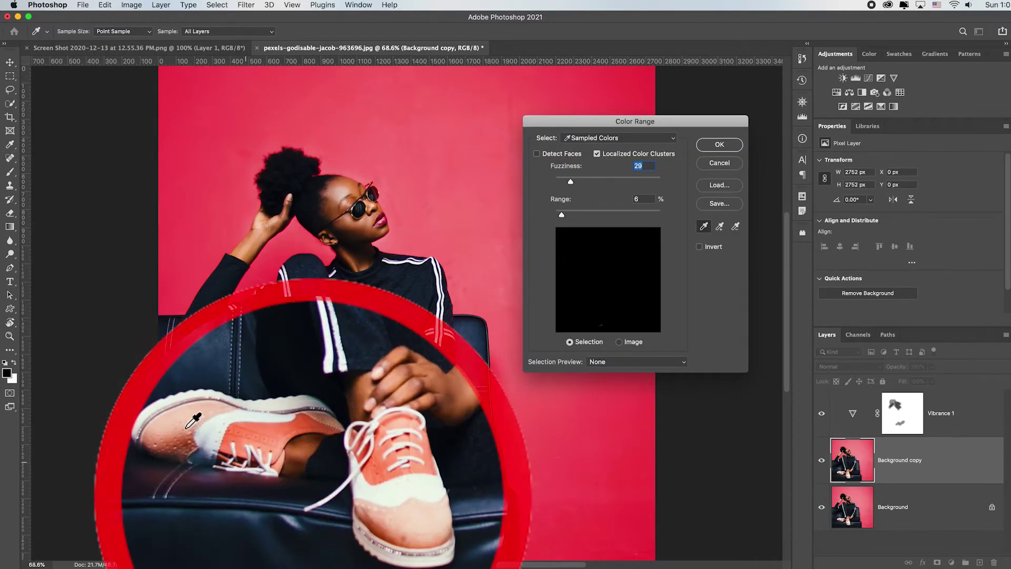
pyautogui.click(275, 427)
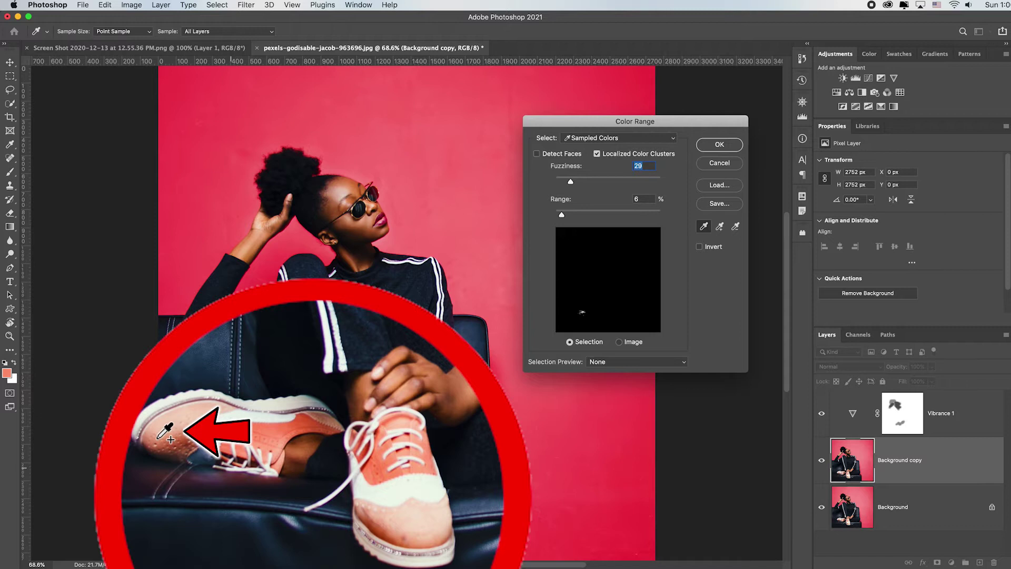
pyautogui.moveTo(160, 442); pyautogui.dragTo(186, 444)
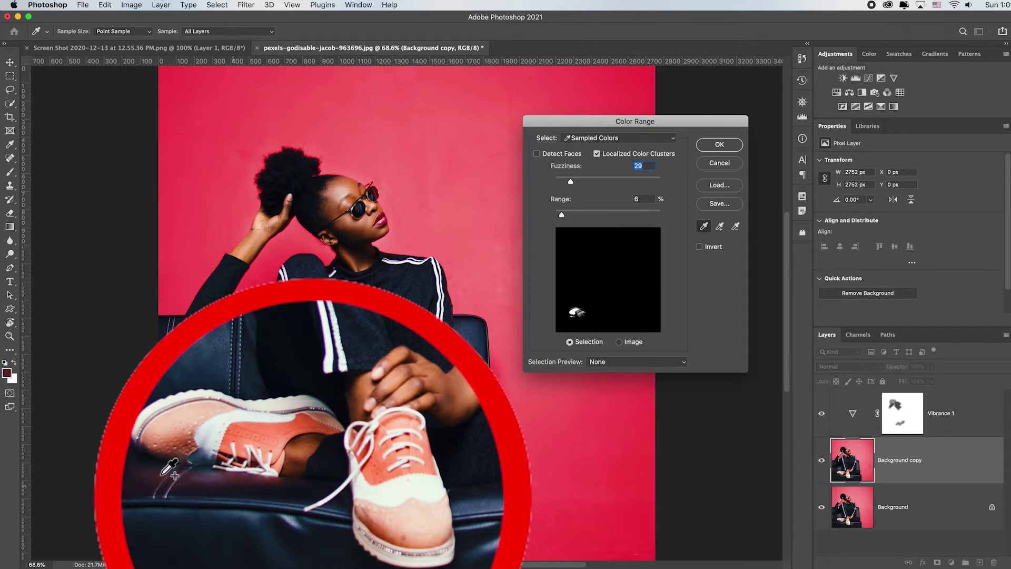
pyautogui.click(208, 471)
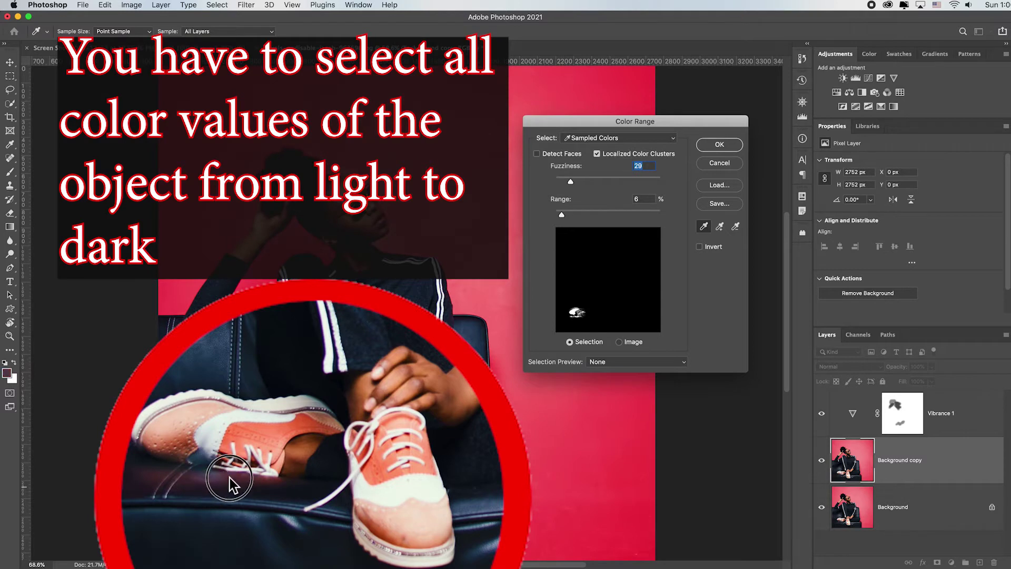
pyautogui.keyDown('shift'); pyautogui.click(315, 424); pyautogui.keyUp('shift')
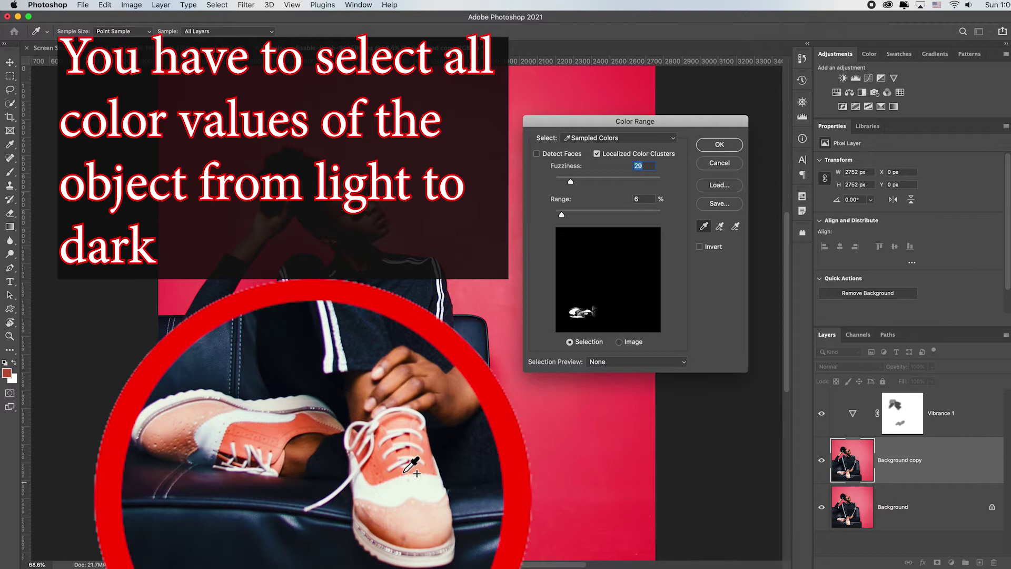
pyautogui.click(381, 452)
pyautogui.click(380, 527)
pyautogui.click(429, 528)
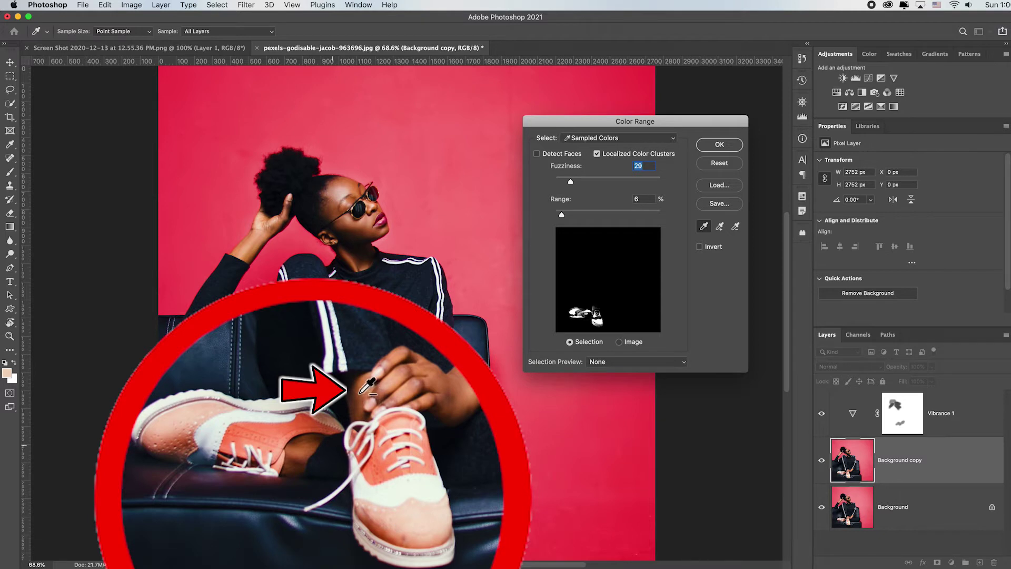
pyautogui.keyDown('alt'); pyautogui.click(360, 407); pyautogui.keyUp('alt')
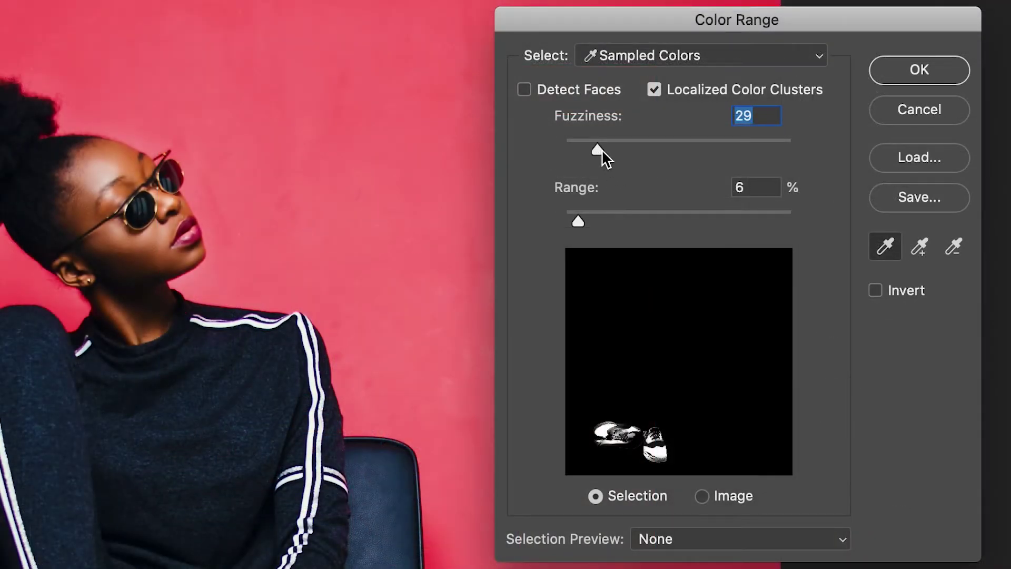
# Set Fuzziness to 49 and Range to 7, with Localized Color Clusters re-enabled
pyautogui.moveTo(598, 149); pyautogui.dragTo(620, 150)
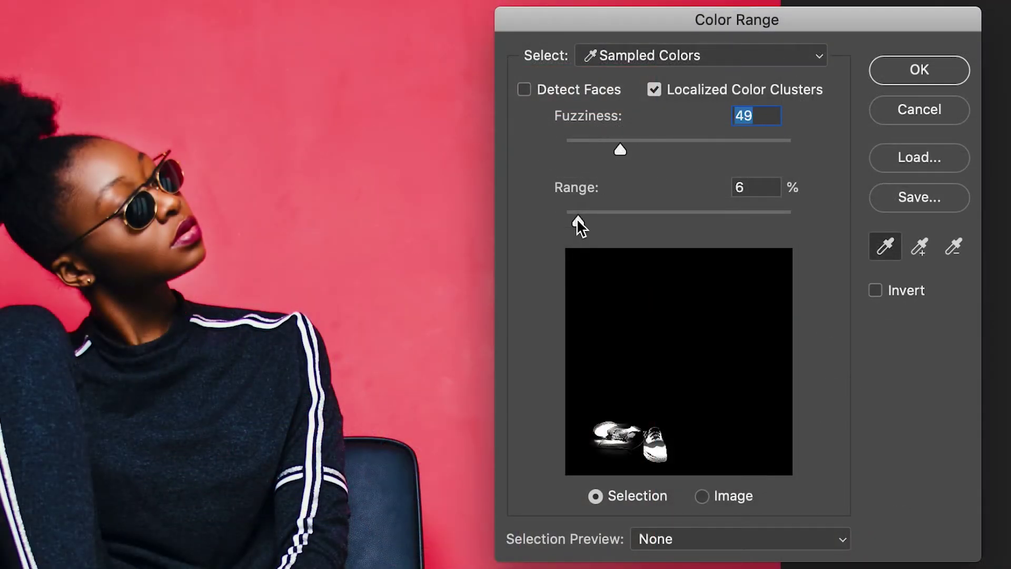
pyautogui.moveTo(578, 217); pyautogui.dragTo(689, 217)
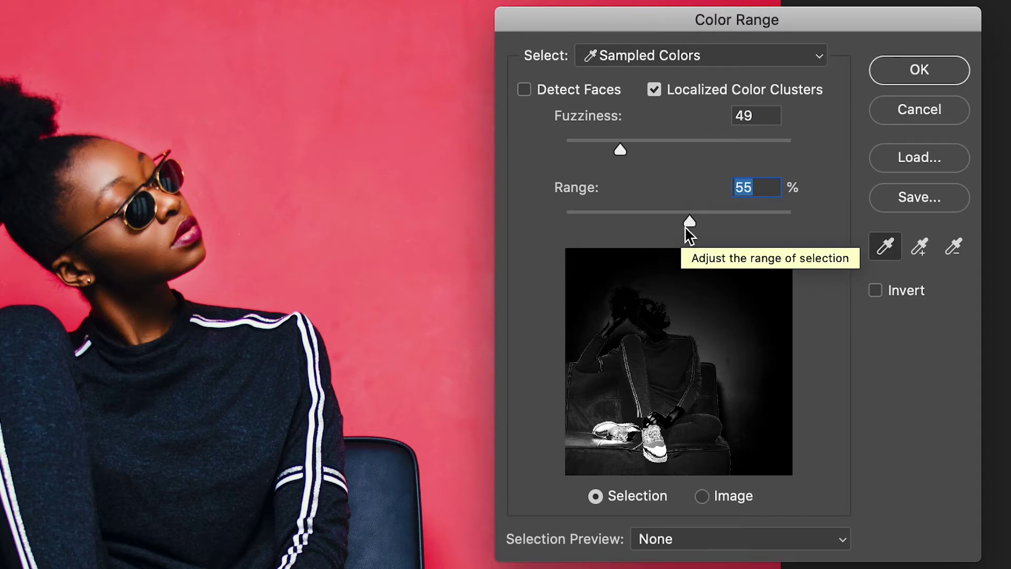
pyautogui.moveTo(689, 222); pyautogui.dragTo(580, 222)
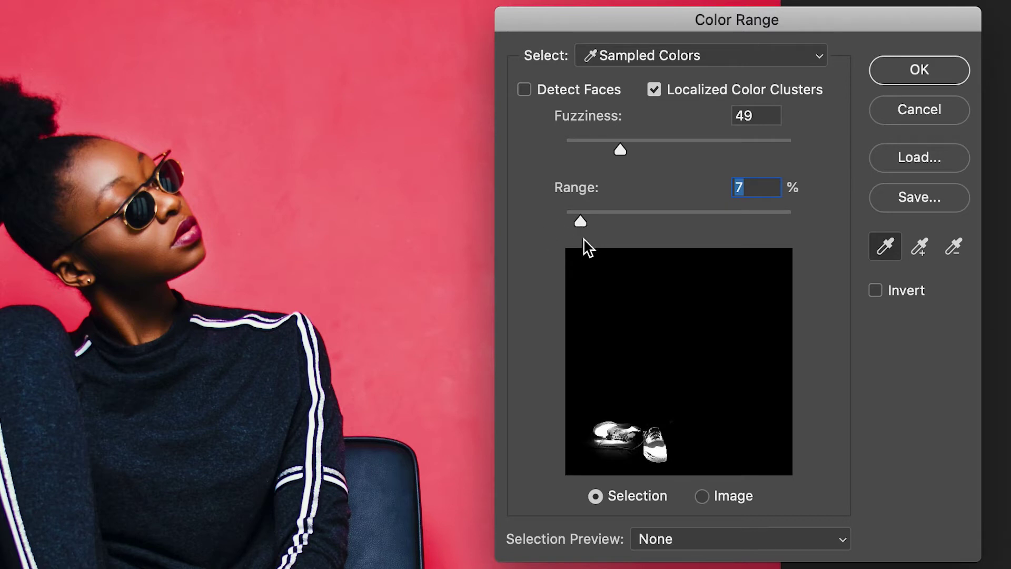
pyautogui.click(655, 89)
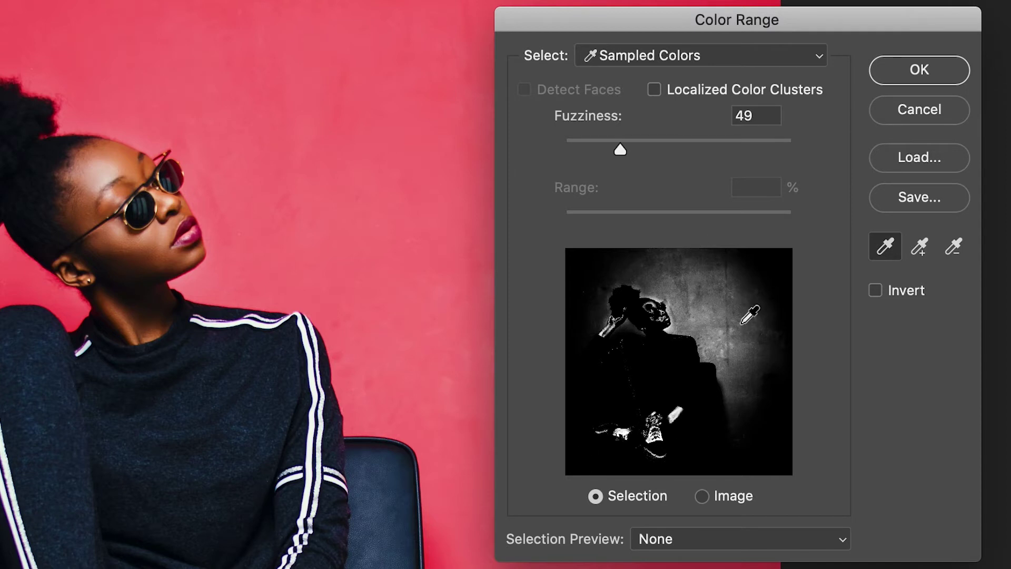
pyautogui.click(653, 89)
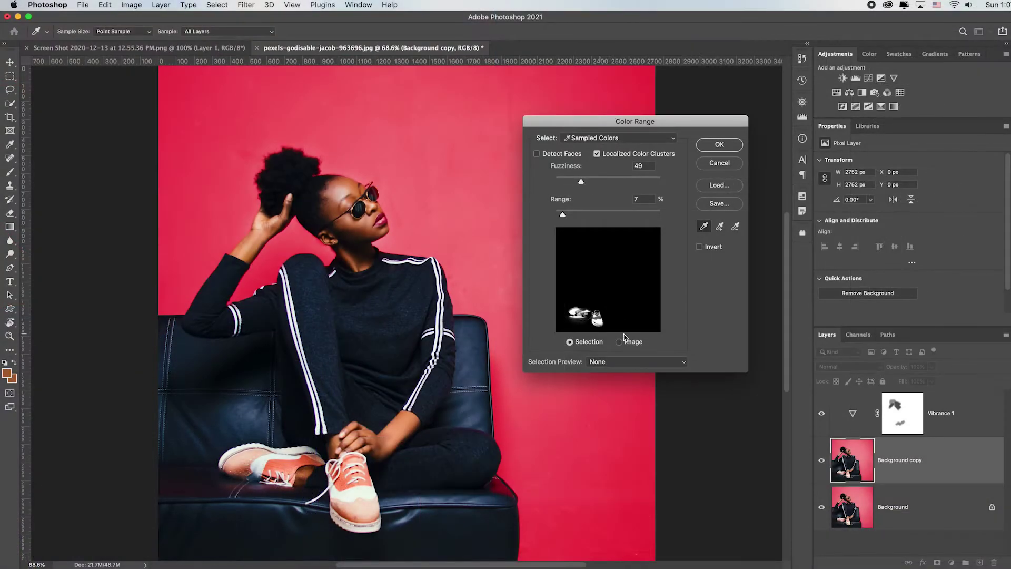
# Accept the Color Range selection and zoom in to centre the view on the shoes
pyautogui.click(719, 145)
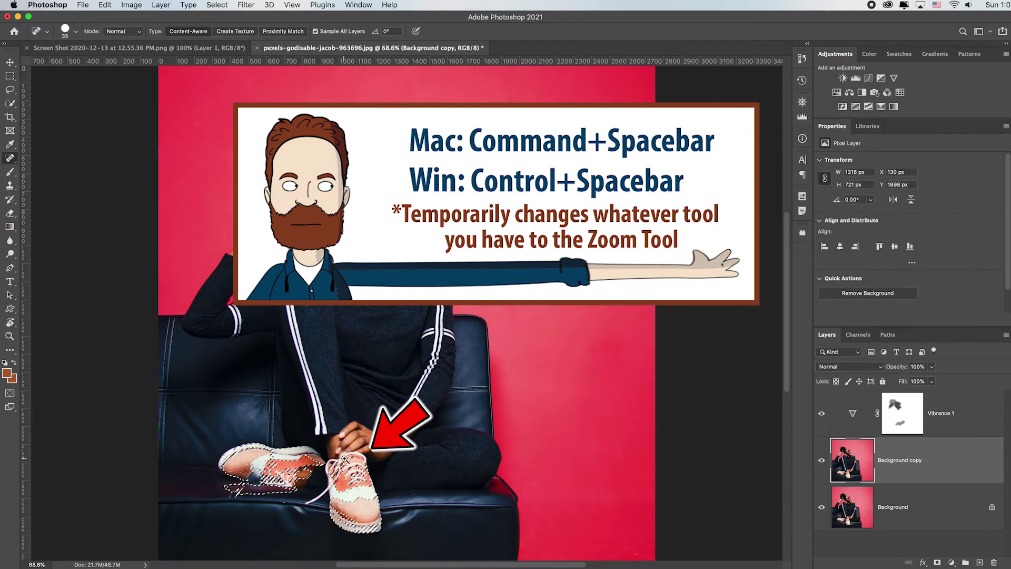
pyautogui.keyDown('super'); pyautogui.click(352, 459); pyautogui.keyUp('super')
pyautogui.keyDown('super'); pyautogui.click(354, 462); pyautogui.keyUp('super')
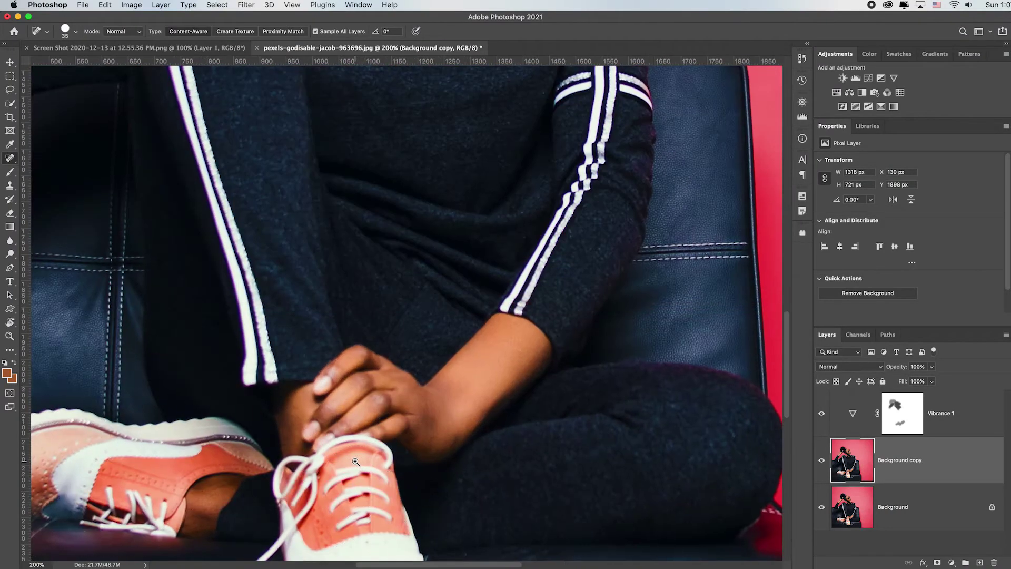
pyautogui.moveTo(301, 426)
pyautogui.mouseDown()
pyautogui.moveTo(351, 463)
pyautogui.moveTo(618, 214)
pyautogui.mouseUp()
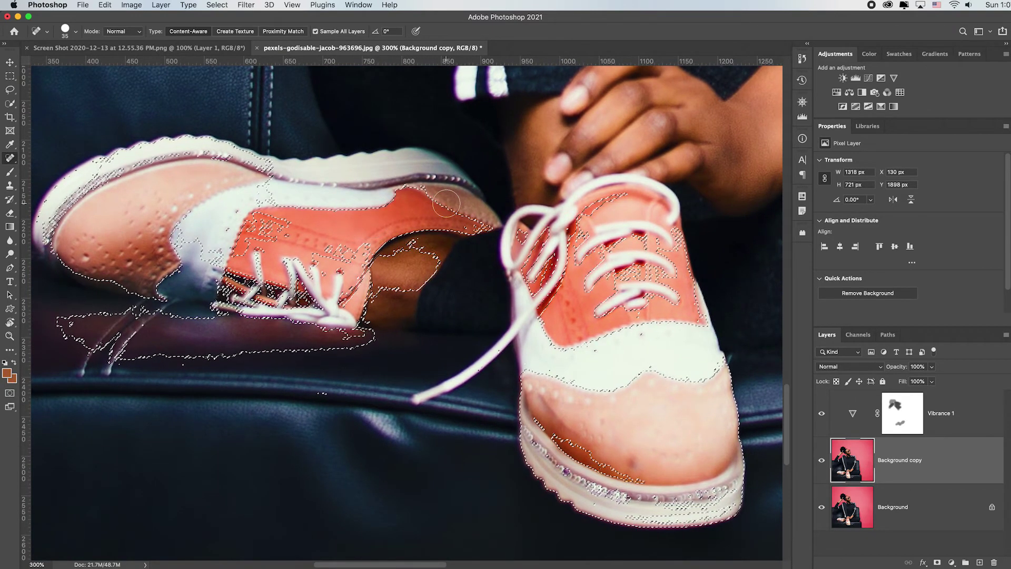
# With Quick Selection, remove the laces and add the left shoe's toe to the selection
pyautogui.click(10, 103)
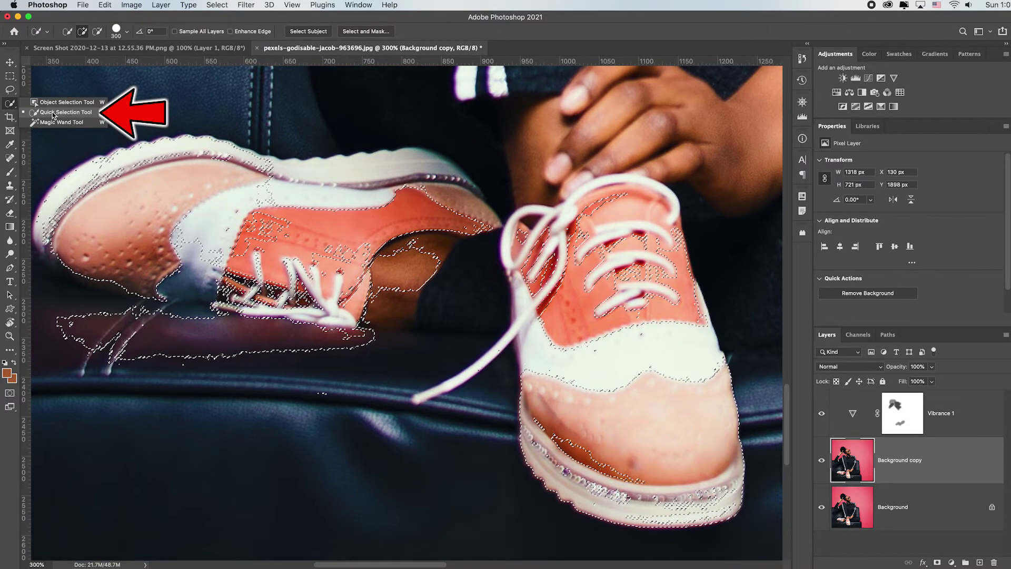
pyautogui.click(67, 112)
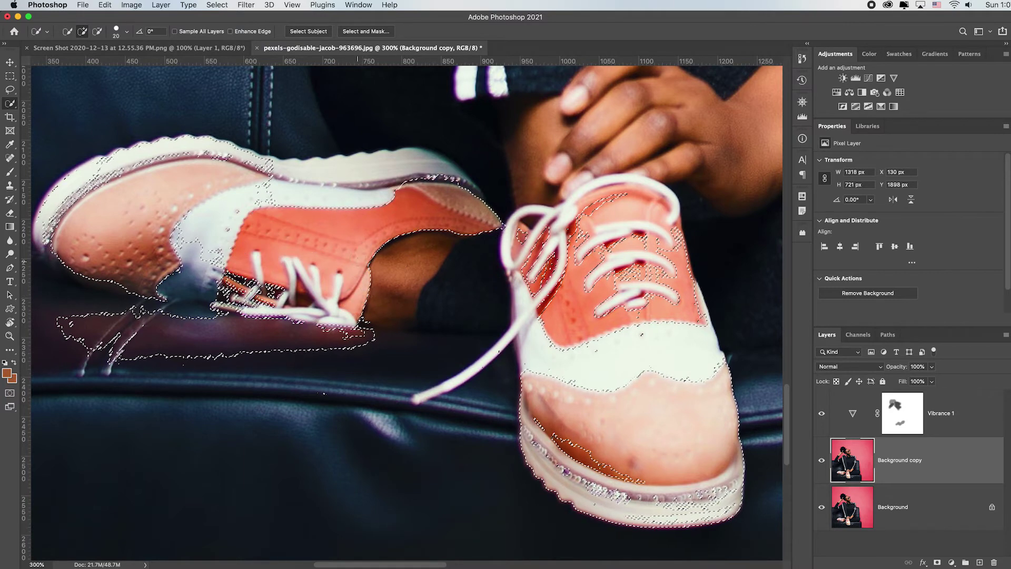
pyautogui.keyDown('alt'); pyautogui.click(229, 294); pyautogui.keyUp('alt')
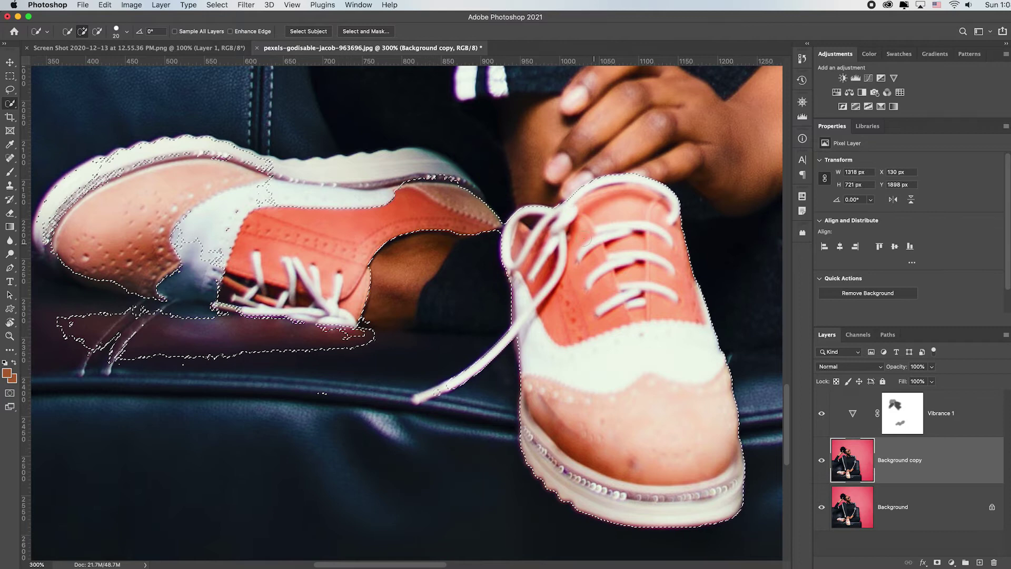
pyautogui.moveTo(454, 189); pyautogui.dragTo(385, 189)
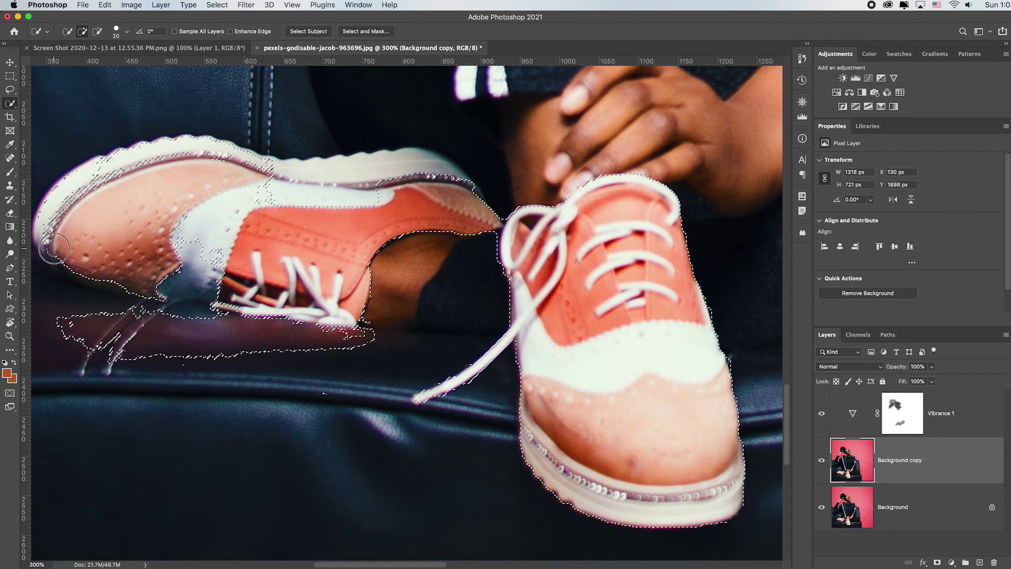
pyautogui.moveTo(54, 249); pyautogui.dragTo(198, 237)
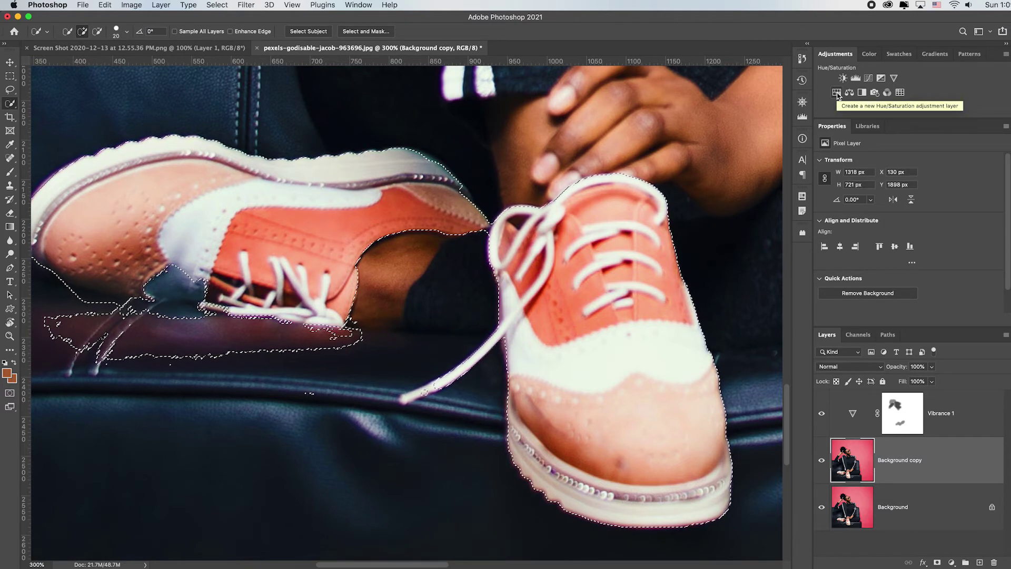
# Add a shoe-masked Hue/Saturation layer and check its mask
pyautogui.click(838, 93)
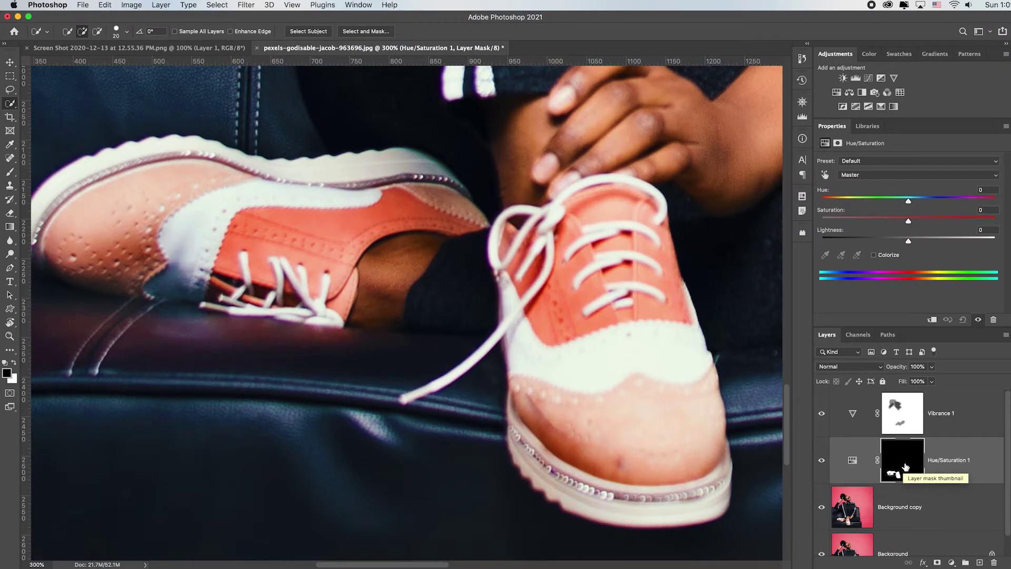
pyautogui.keyDown('alt'); pyautogui.click(906, 467); pyautogui.keyUp('alt')
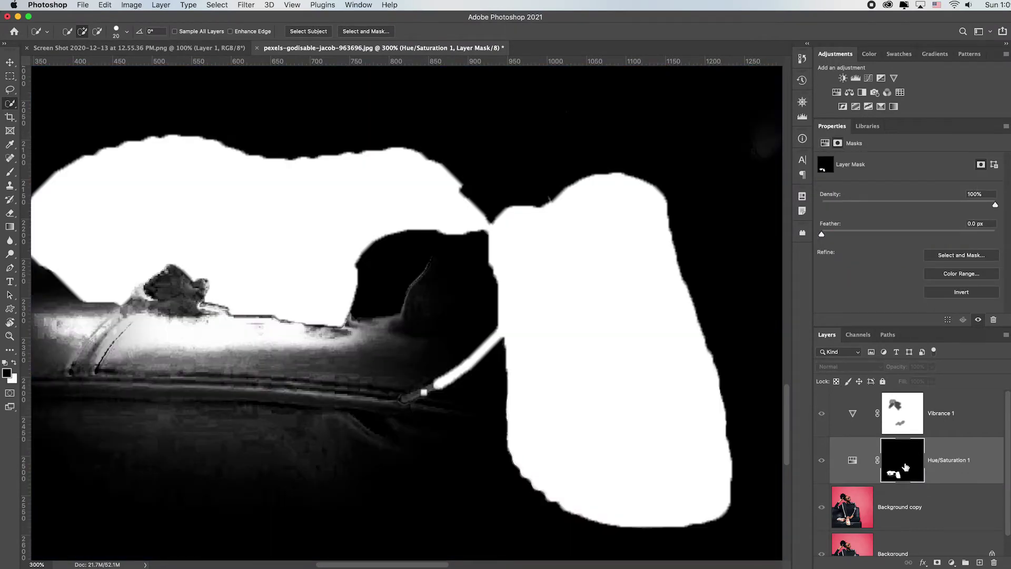
pyautogui.keyDown('alt'); pyautogui.click(905, 467); pyautogui.keyUp('alt')
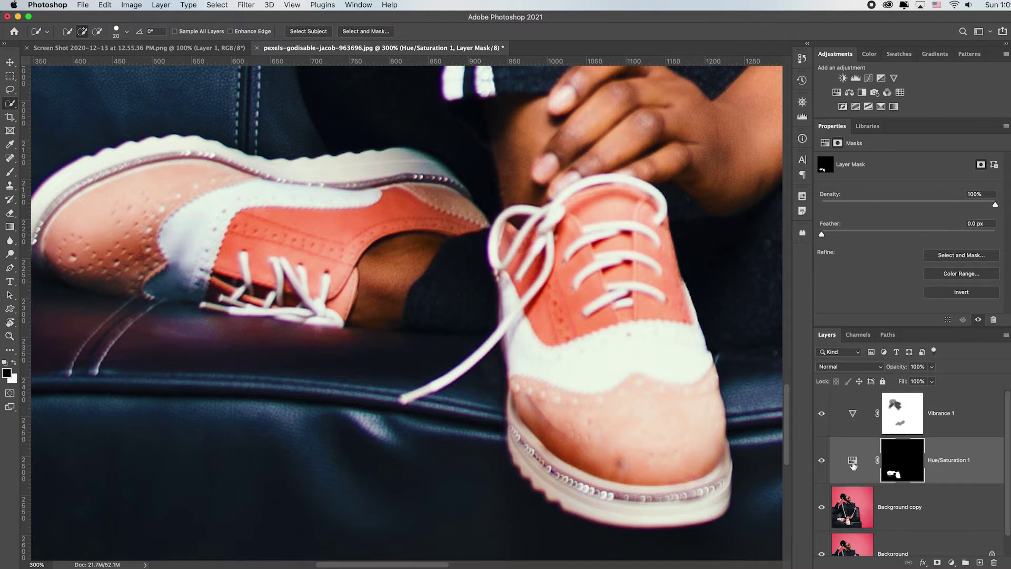
pyautogui.click(853, 463)
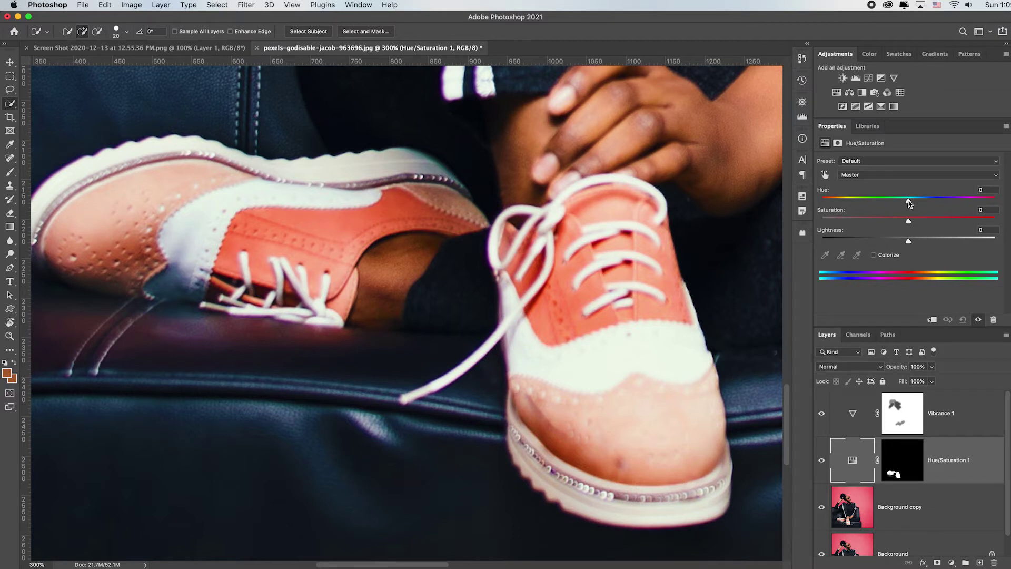
# Set Hue to +100, Saturation to -30 and Lightness to -1
pyautogui.moveTo(908, 203)
pyautogui.mouseDown()
pyautogui.moveTo(802, 202)
pyautogui.moveTo(971, 204)
pyautogui.mouseUp()
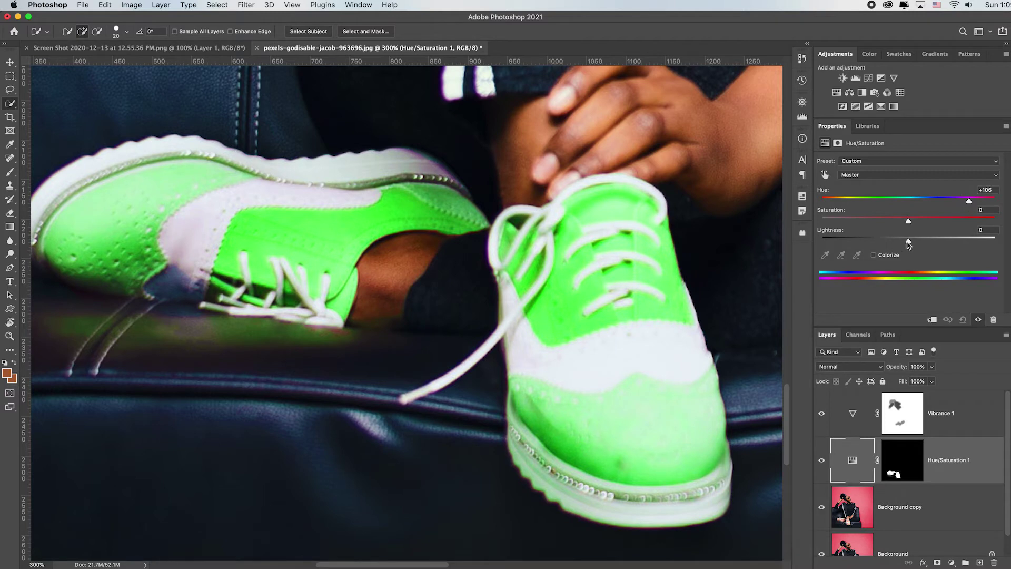
pyautogui.moveTo(909, 242); pyautogui.dragTo(907, 242)
pyautogui.moveTo(907, 220); pyautogui.dragTo(903, 224)
pyautogui.moveTo(896, 224); pyautogui.dragTo(881, 223)
pyautogui.moveTo(969, 201); pyautogui.dragTo(966, 201)
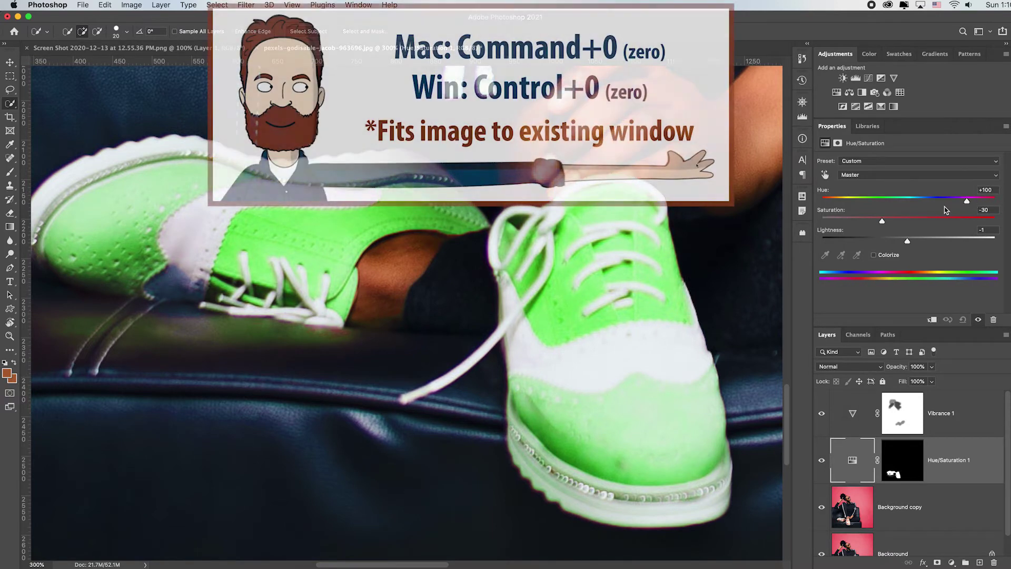
pyautogui.press('super+0')
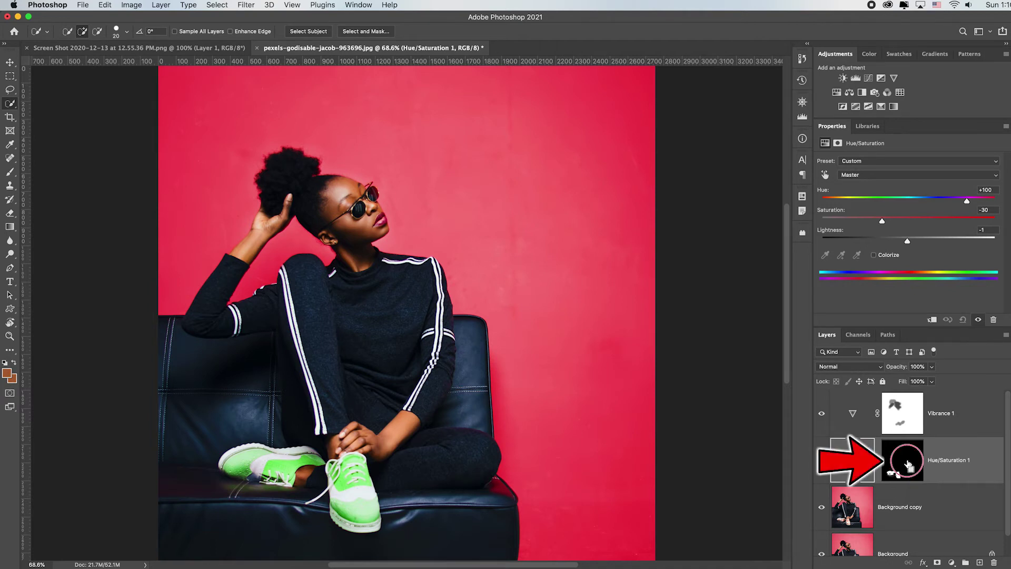
pyautogui.keyDown('super'); pyautogui.click(903, 460); pyautogui.keyUp('super')
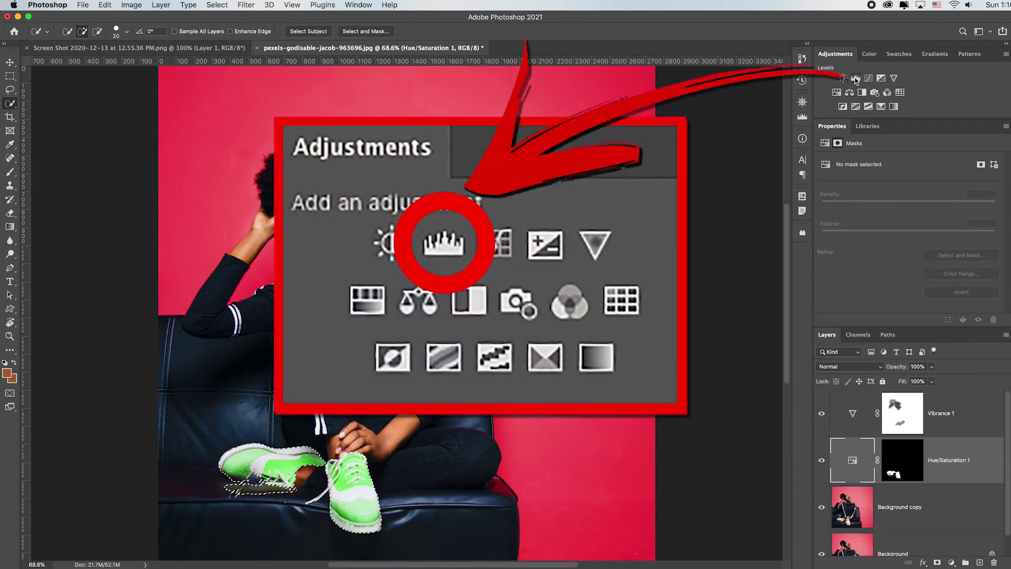
pyautogui.click(855, 78)
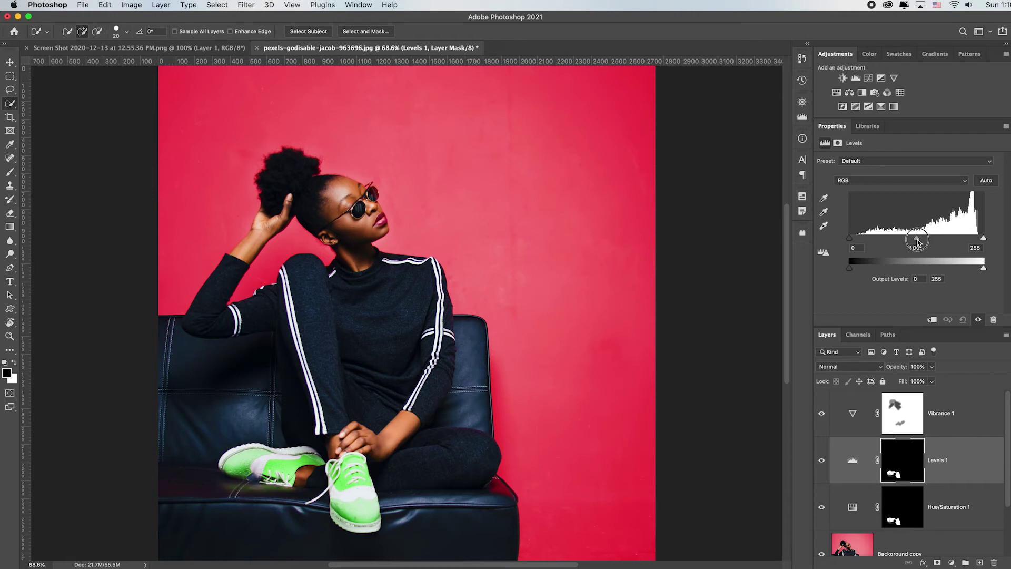
pyautogui.moveTo(917, 239); pyautogui.dragTo(942, 239)
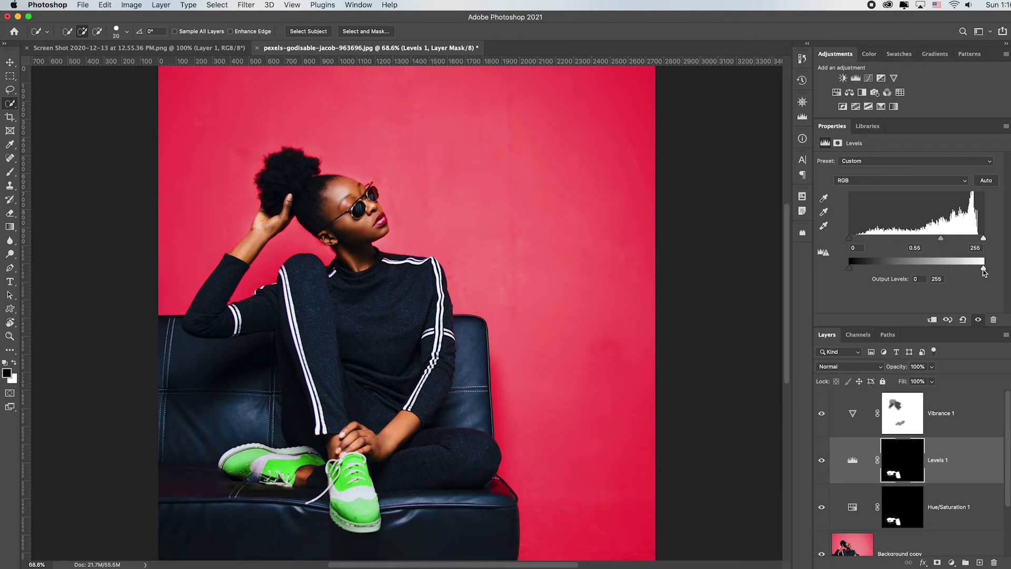
pyautogui.moveTo(982, 272); pyautogui.dragTo(977, 274)
pyautogui.click(979, 322)
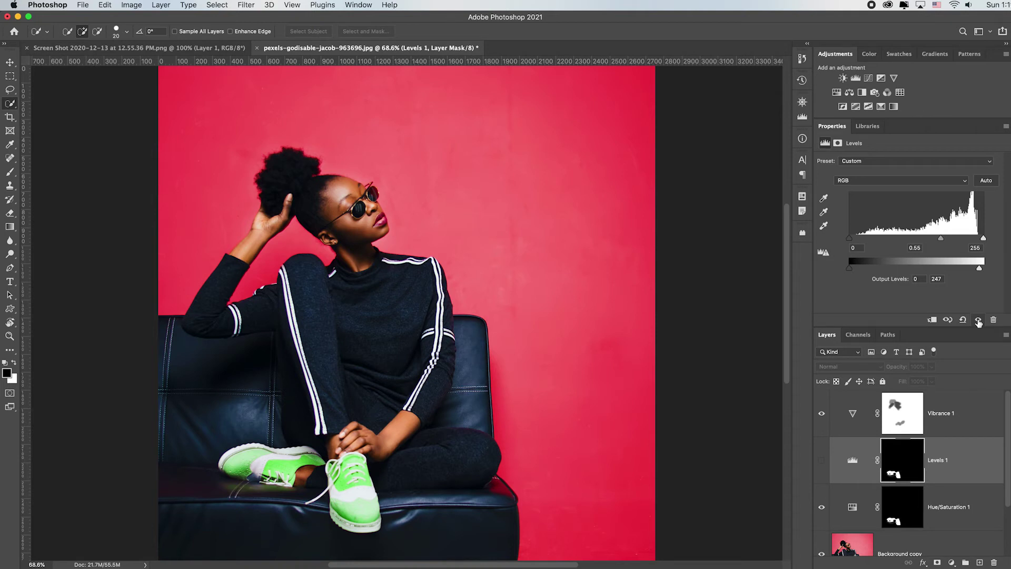
pyautogui.click(978, 322)
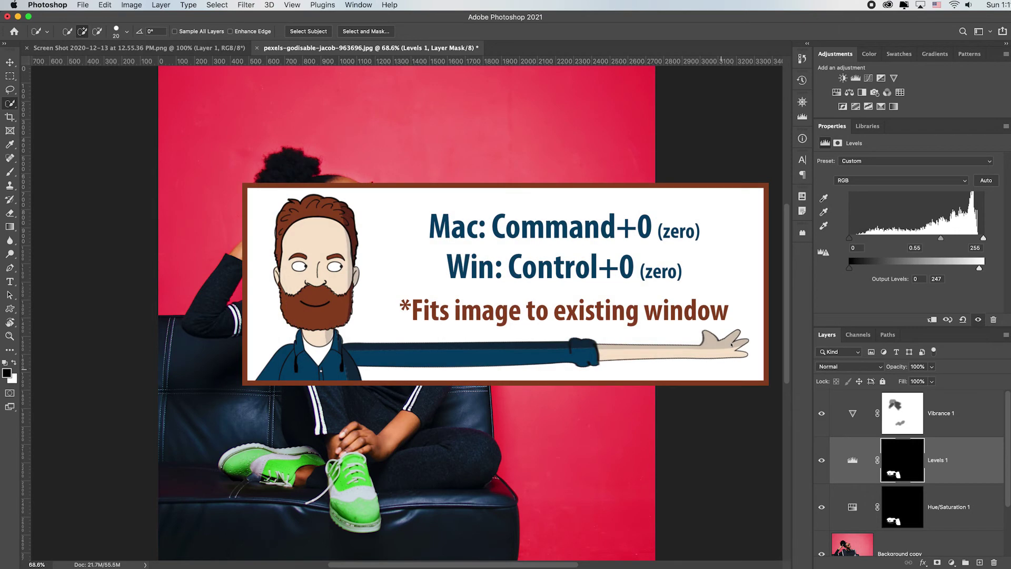
# Zoom out to 50% and select the Vibrance 1 layer to show its +100 setting
pyautogui.press('super+minus')
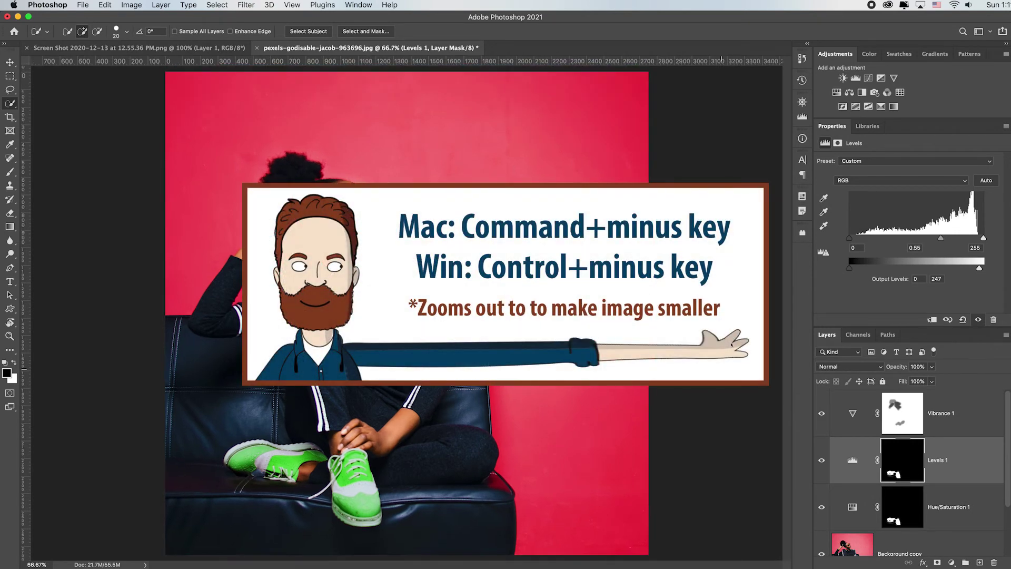
pyautogui.press('super+minus')
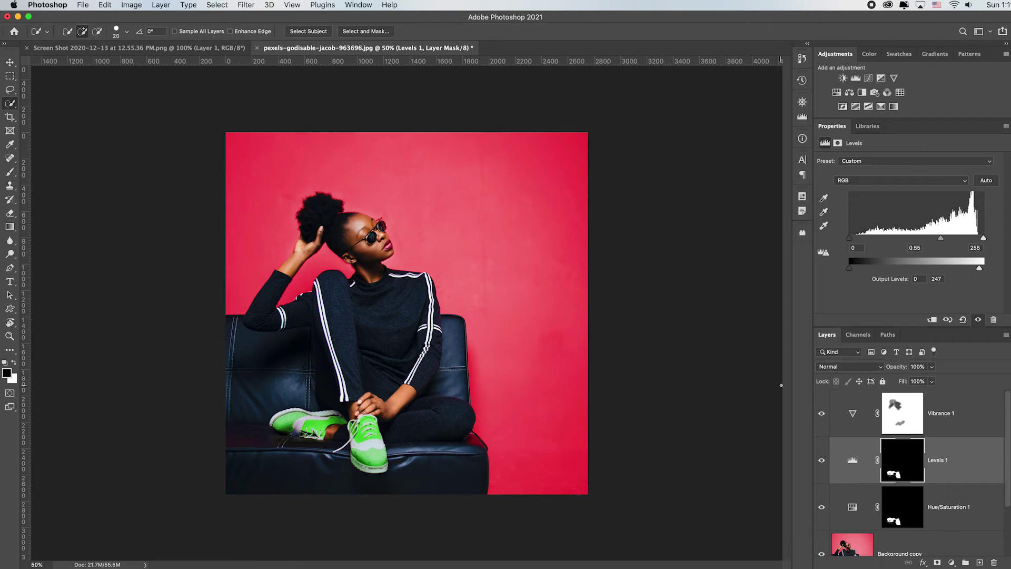
pyautogui.click(948, 412)
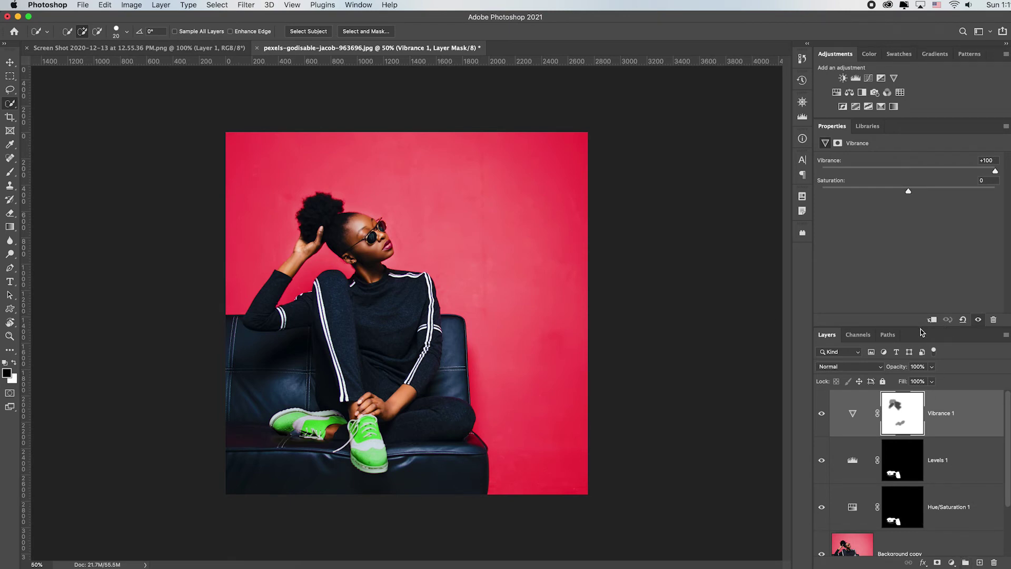
# On Background copy, sample the red wall in Color Range with Localized Color Clusters off
pyautogui.moveTo(921, 329); pyautogui.dragTo(920, 249)
pyautogui.click(972, 474)
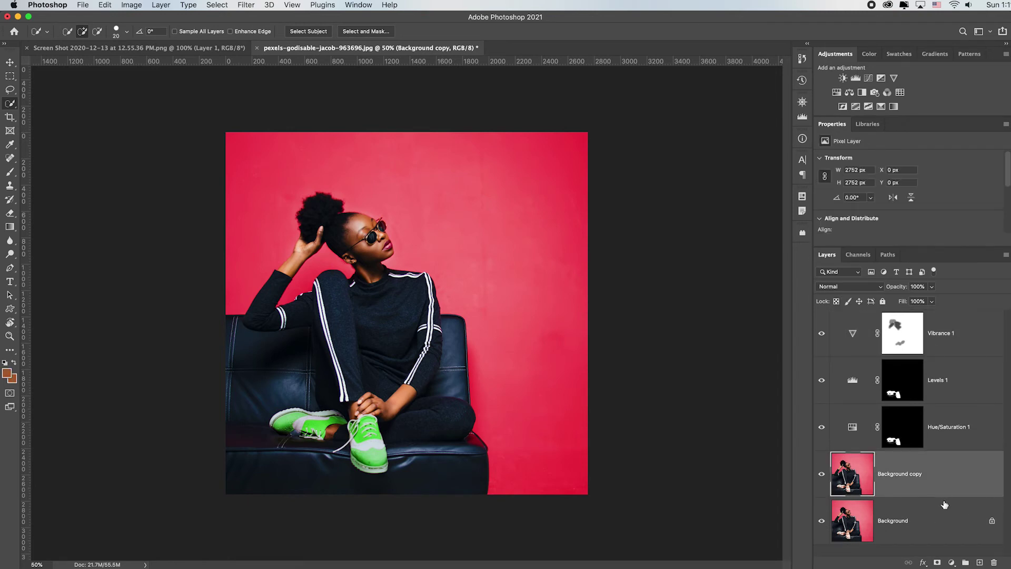
pyautogui.click(218, 5)
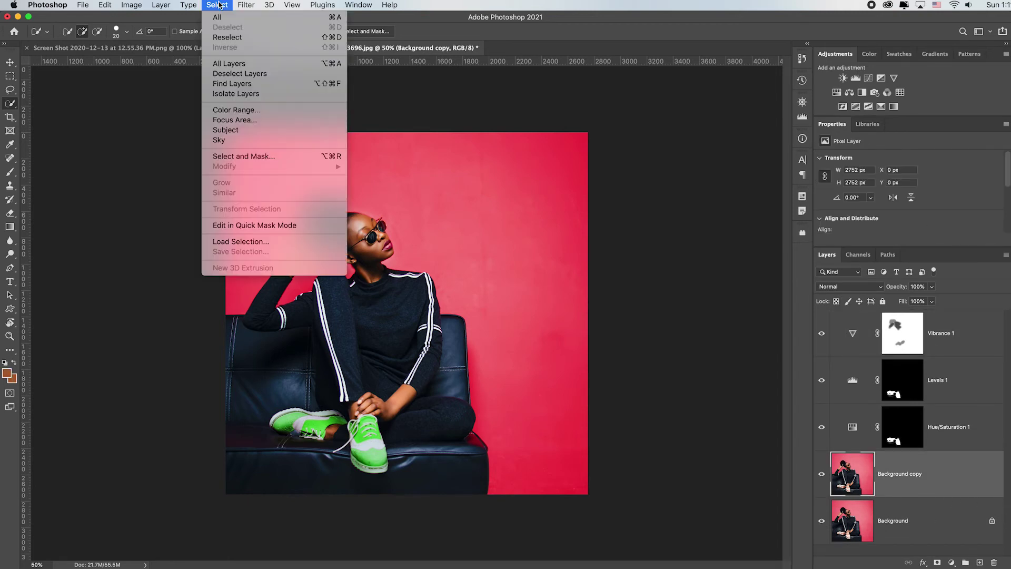
pyautogui.click(234, 110)
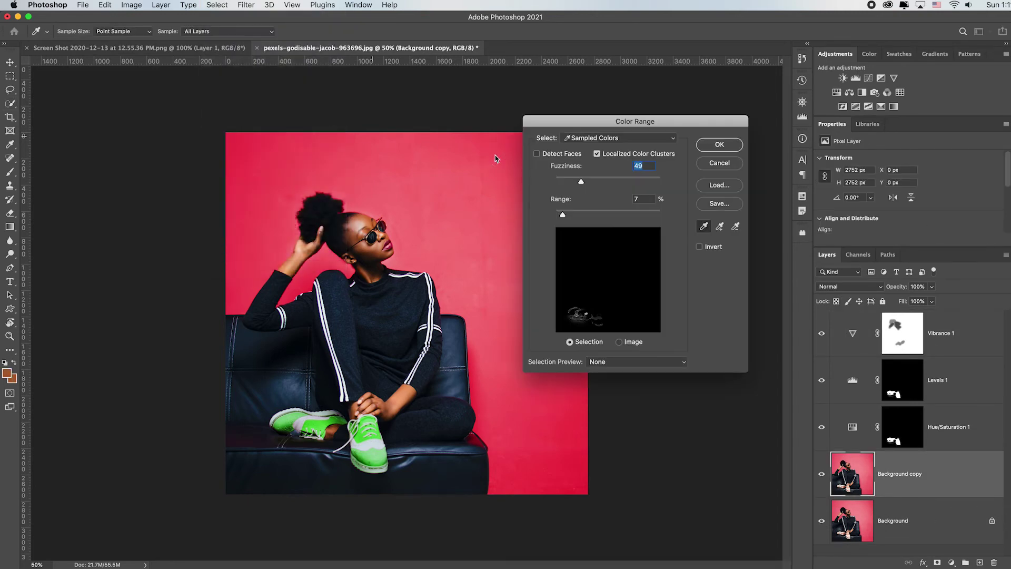
pyautogui.click(495, 159)
pyautogui.click(598, 154)
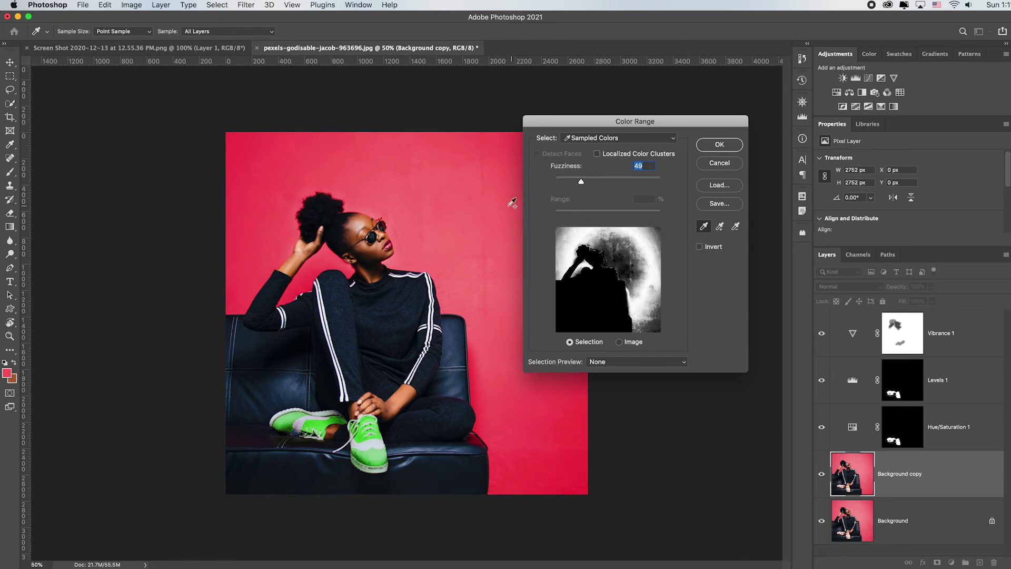
# Add more red wall samples, clear speckles near the shoulder, and confirm the selection
pyautogui.keyDown('shift'); pyautogui.click(470, 250); pyautogui.keyUp('shift')
pyautogui.keyDown('shift'); pyautogui.click(563, 441); pyautogui.keyUp('shift')
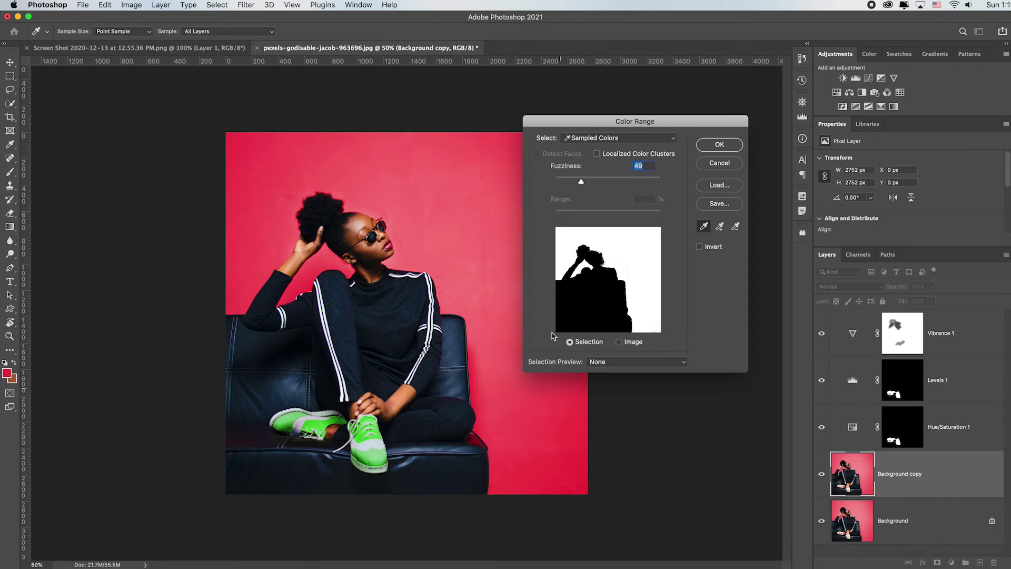
pyautogui.click(455, 281)
pyautogui.click(384, 227)
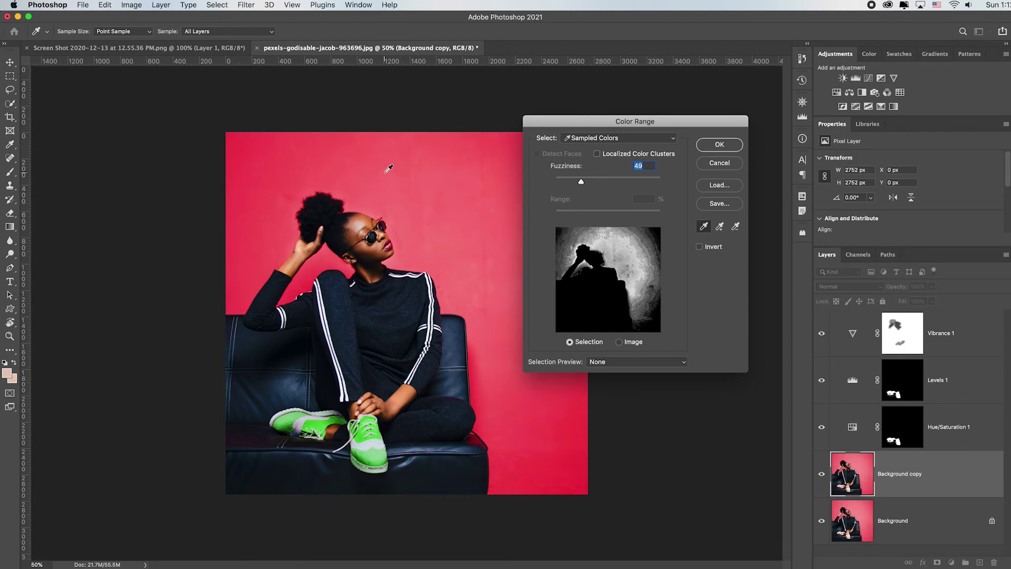
pyautogui.click(350, 156)
pyautogui.click(242, 193)
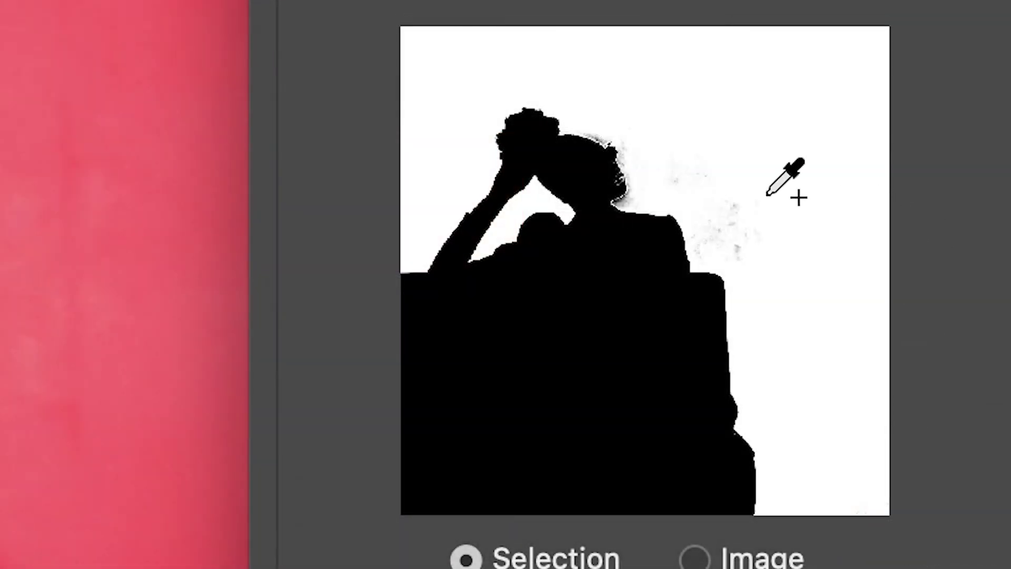
pyautogui.moveTo(798, 197); pyautogui.dragTo(703, 138)
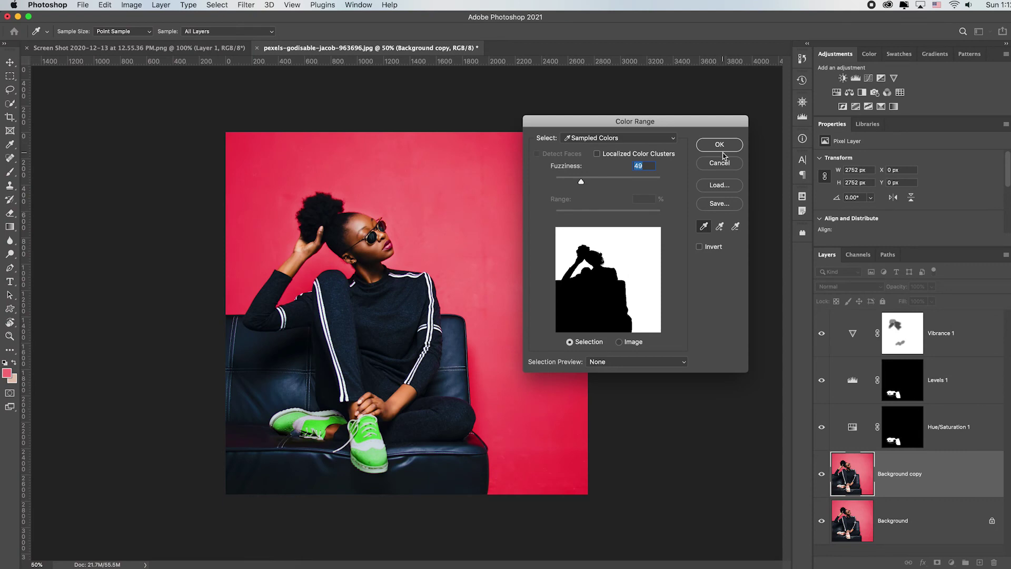
pyautogui.click(720, 145)
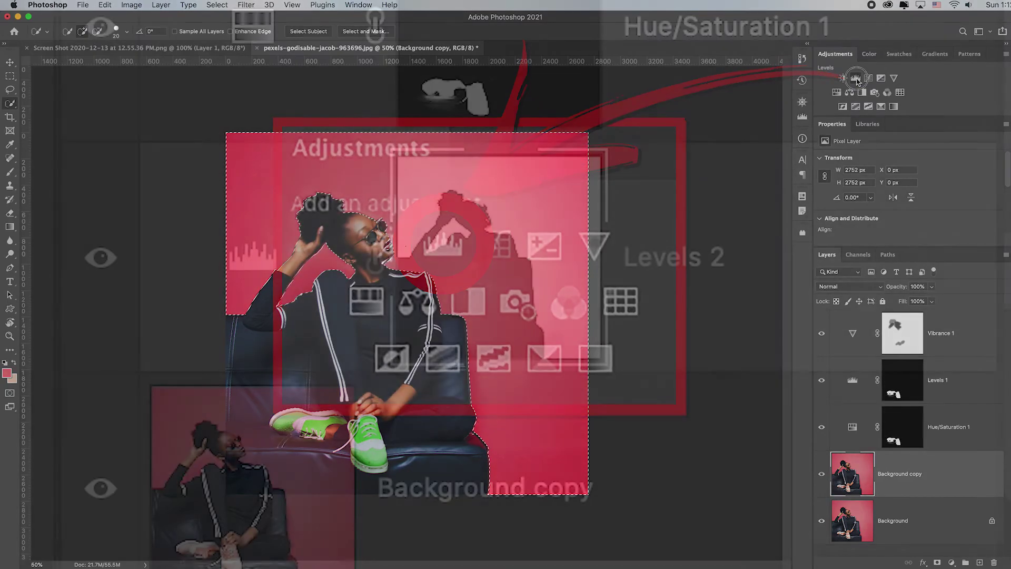
# Add a wall-masked Levels adjustment with black point 13 and midtones 0.83
pyautogui.click(855, 79)
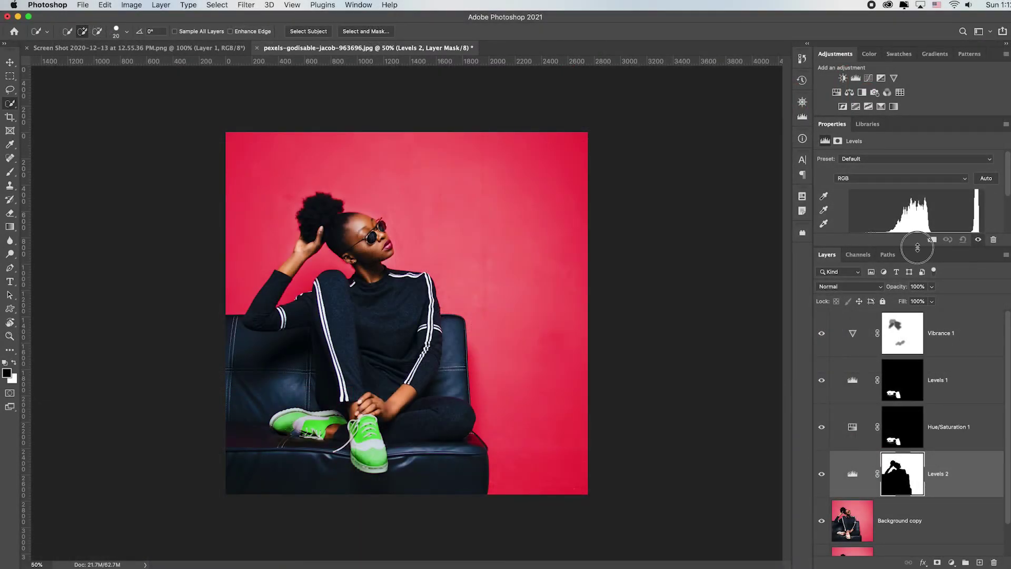
pyautogui.moveTo(917, 247); pyautogui.dragTo(917, 301)
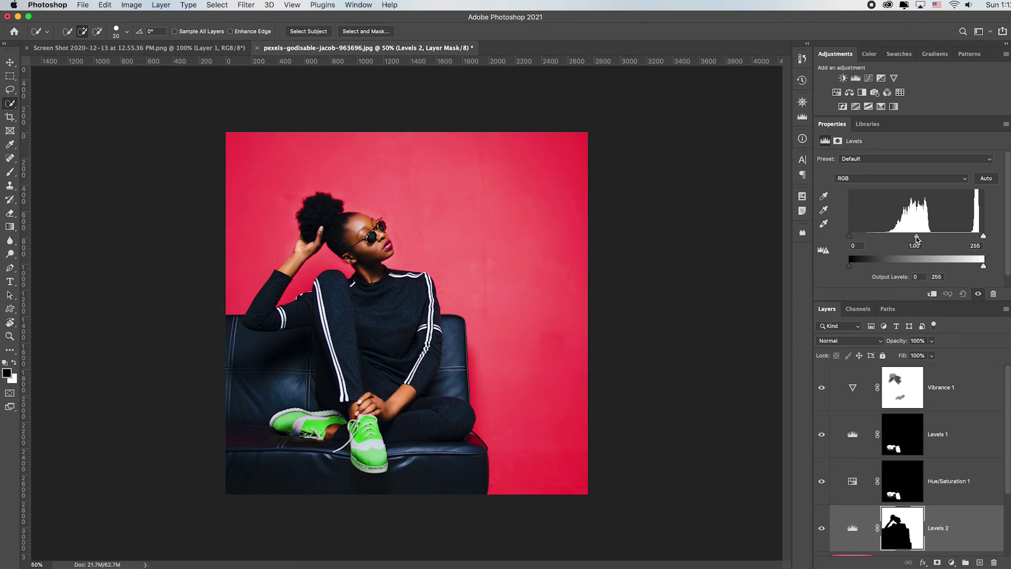
pyautogui.moveTo(916, 238); pyautogui.dragTo(930, 238)
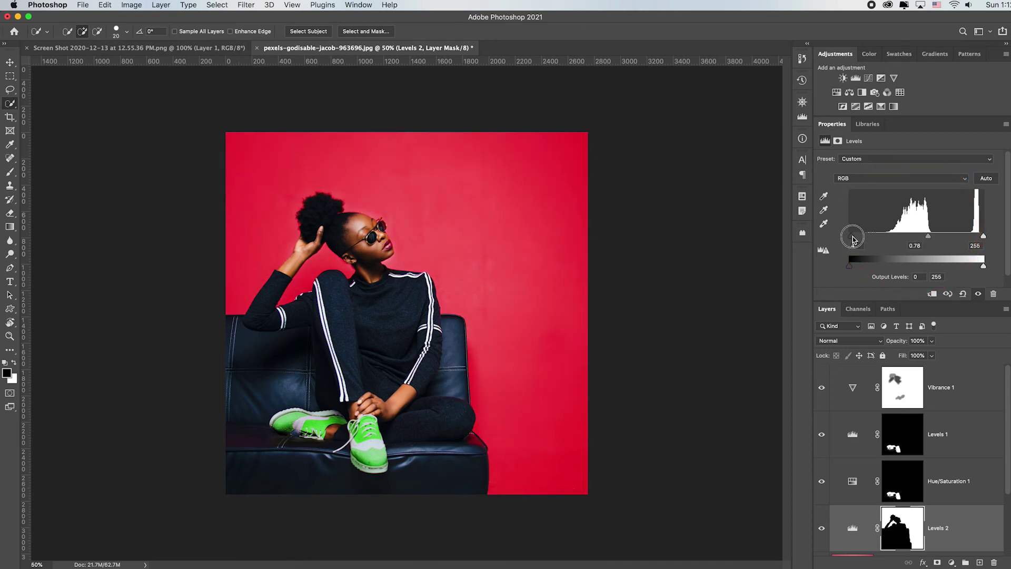
pyautogui.moveTo(852, 237); pyautogui.dragTo(858, 238)
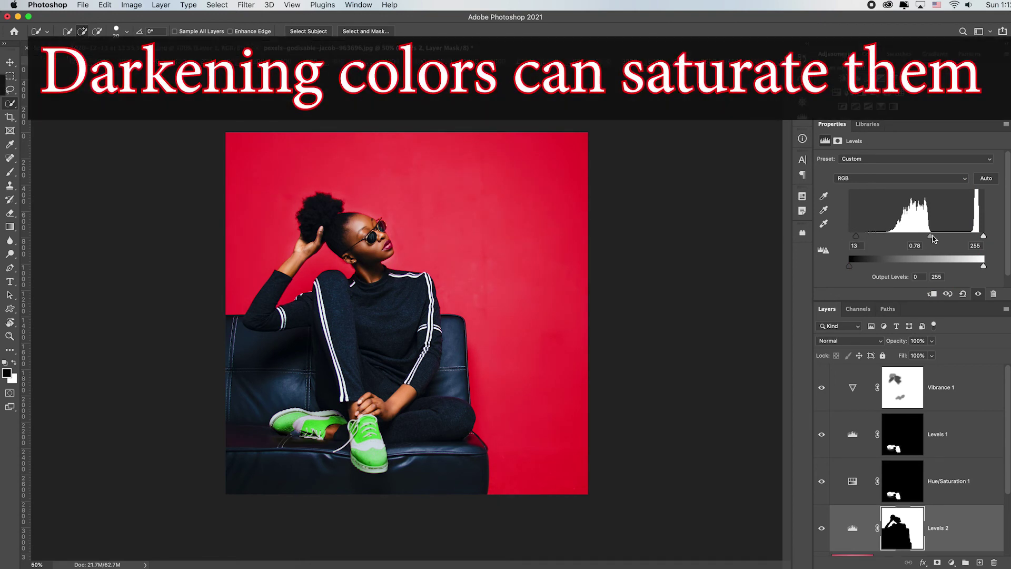
pyautogui.moveTo(931, 238); pyautogui.dragTo(928, 240)
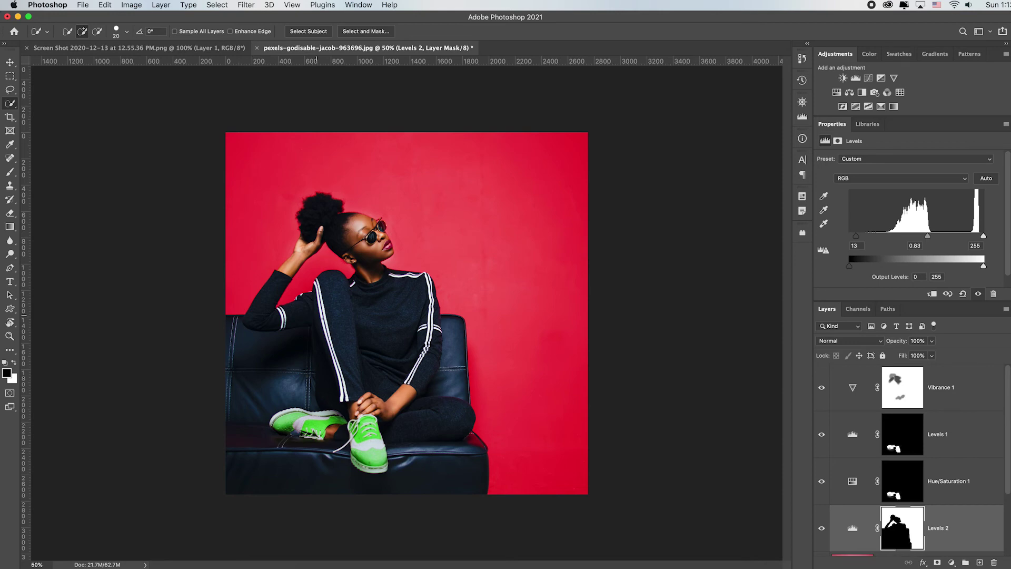
# Switch to a much larger soft round brush
pyautogui.press('b')
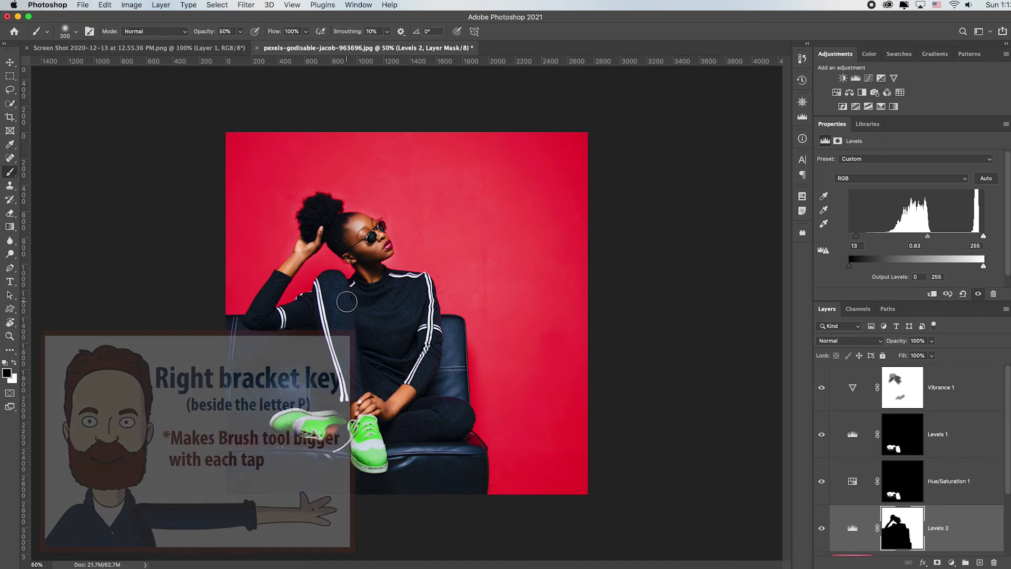
pyautogui.press(']')
pyautogui.press(']')
pyautogui.press(']')
pyautogui.press(']')
pyautogui.press(']')
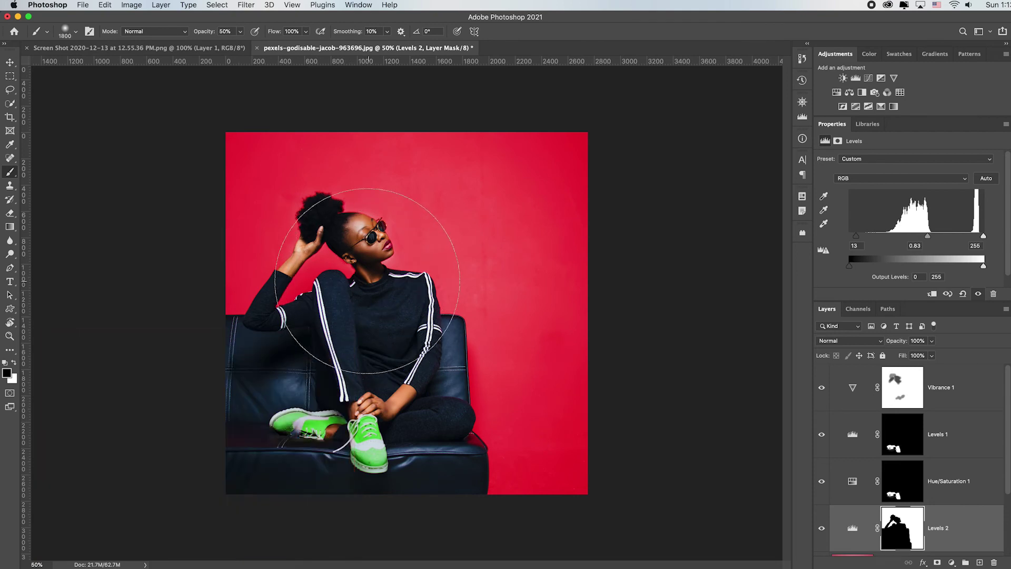
pyautogui.click(69, 32)
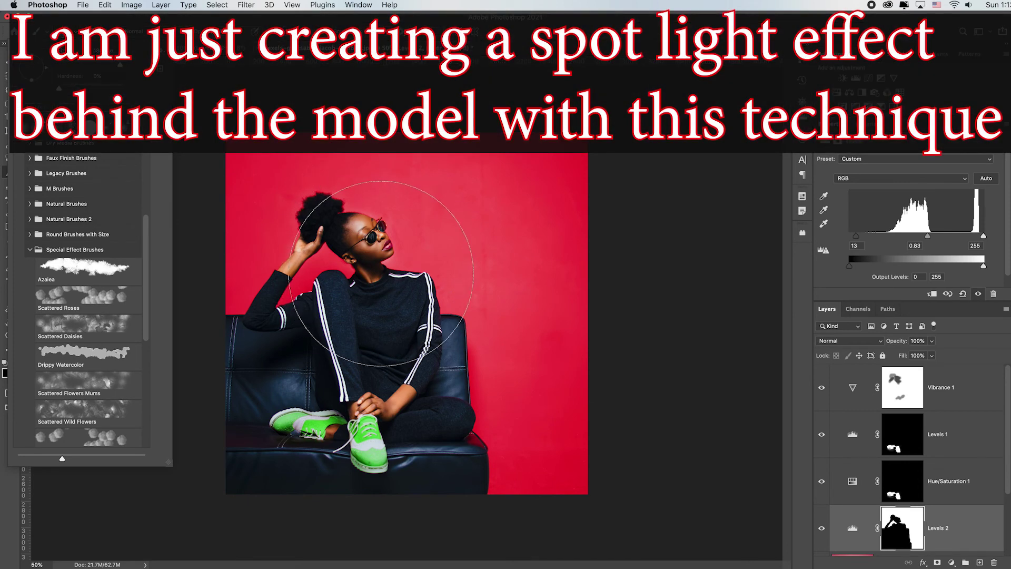
pyautogui.click(376, 273)
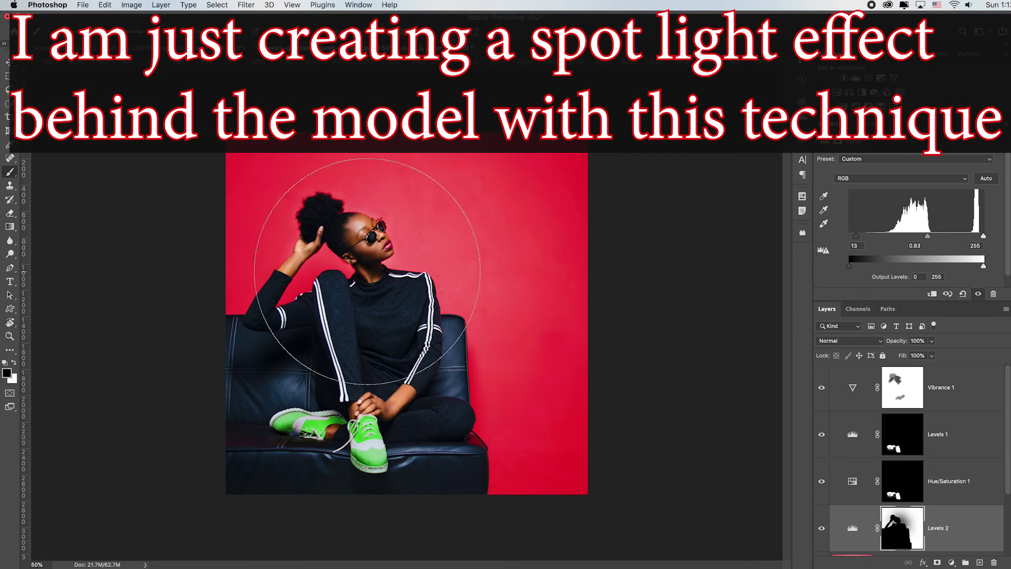
# Paint a soft black spotlight patch on the Levels 2 mask behind the model
pyautogui.moveTo(387, 296); pyautogui.dragTo(348, 277)
pyautogui.click(352, 278)
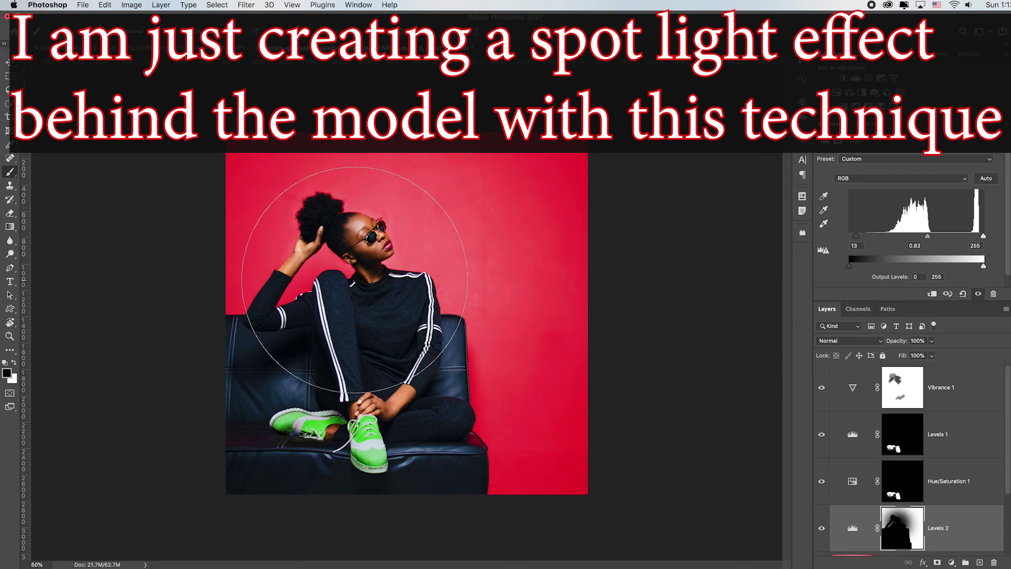
pyautogui.click(356, 280)
pyautogui.click(348, 316)
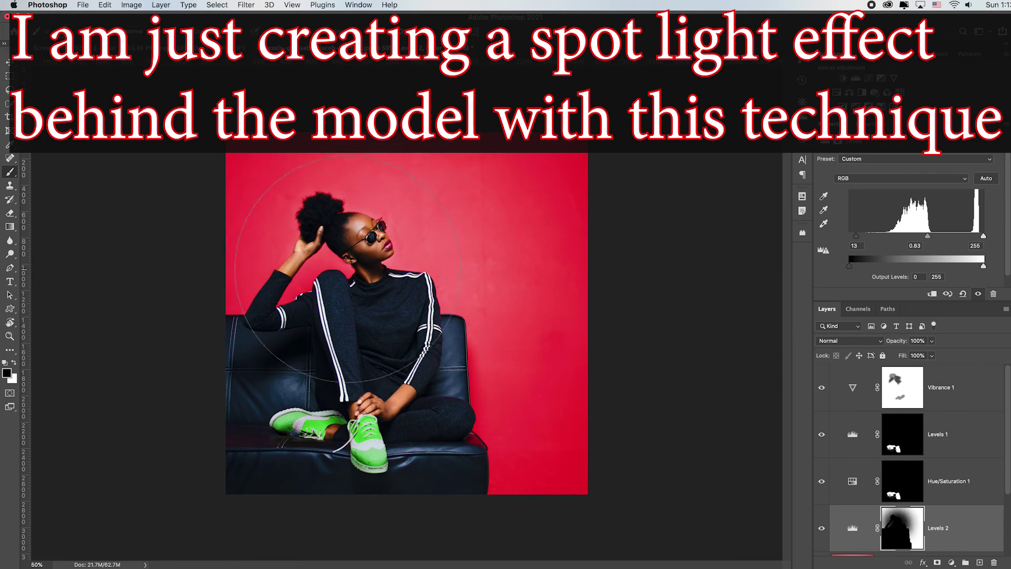